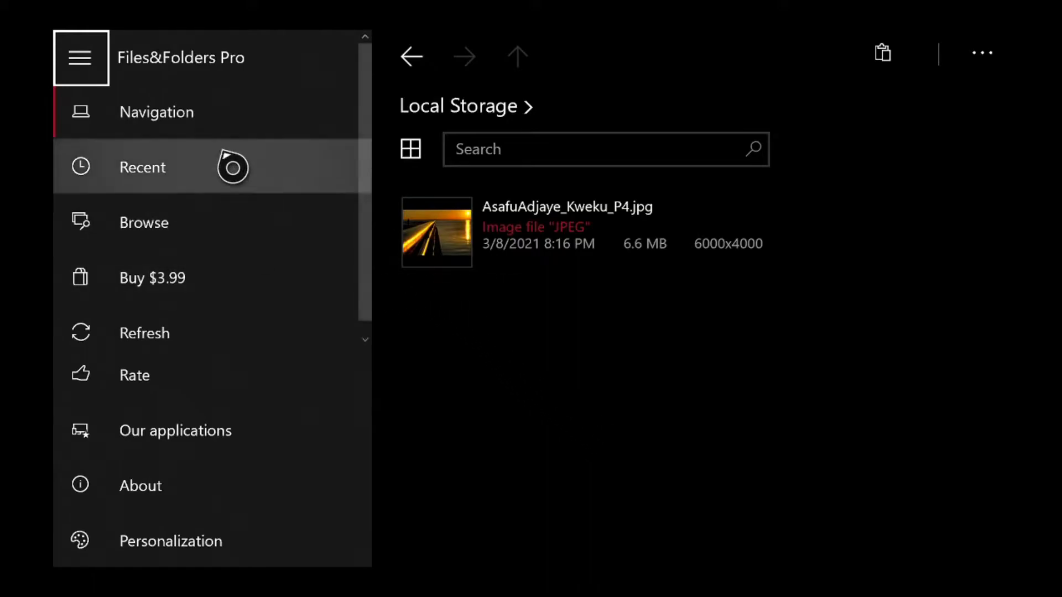
# Open Personalization and scroll past the language, viewer and navigation settings to Colour Themes.
pyautogui.click(92, 40)
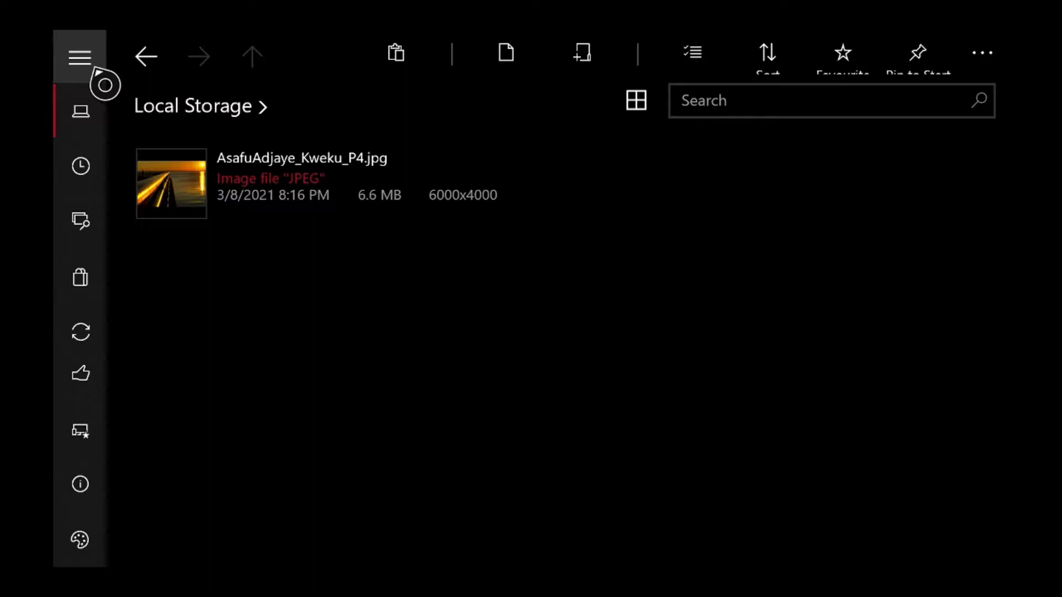
pyautogui.click(95, 71)
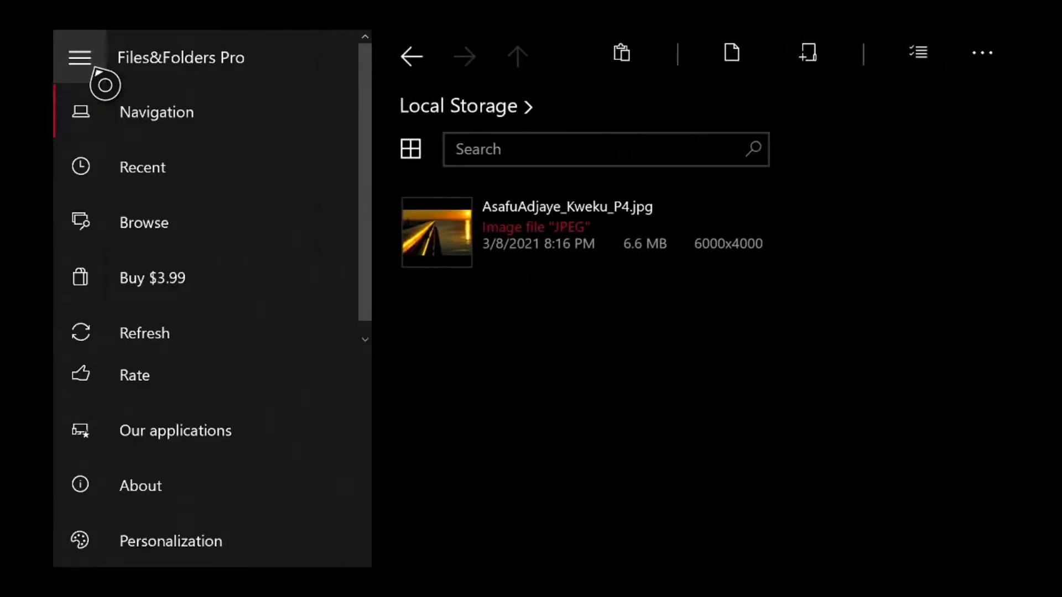
pyautogui.click(160, 550)
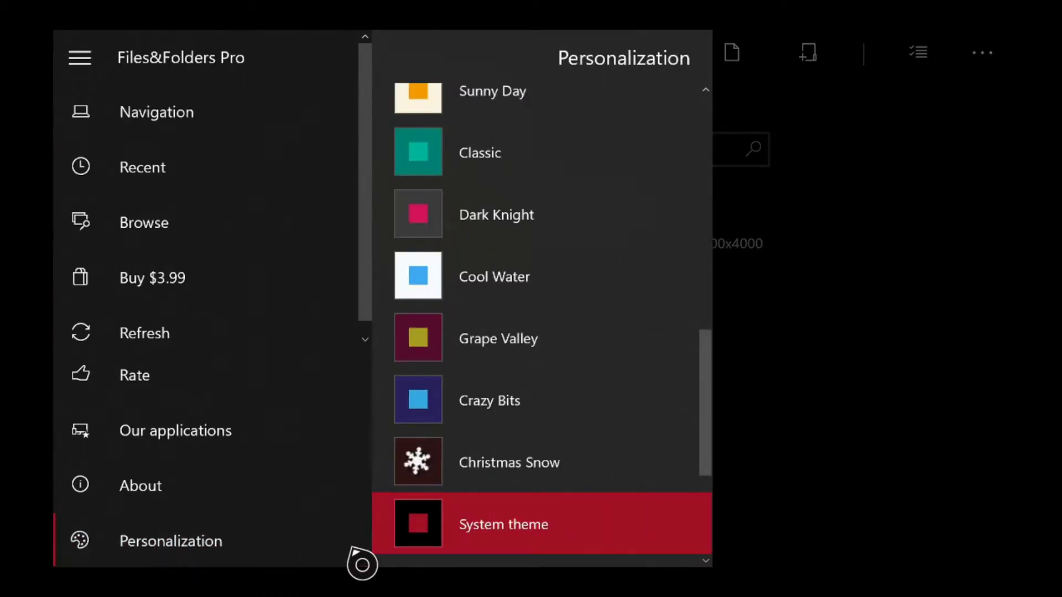
pyautogui.scroll(10, 481, 359)
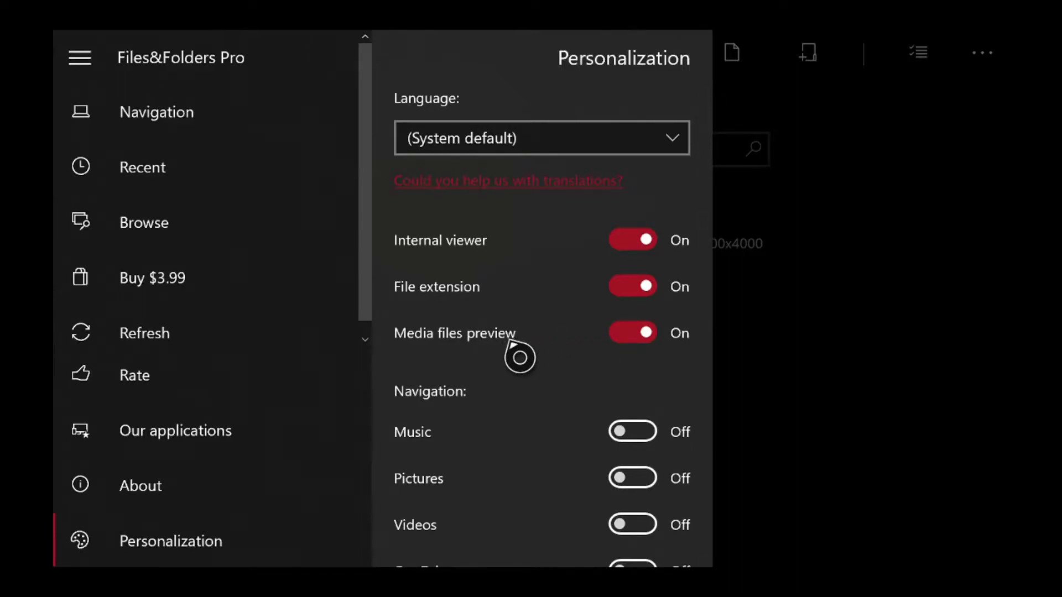
pyautogui.scroll(-5, 520, 498)
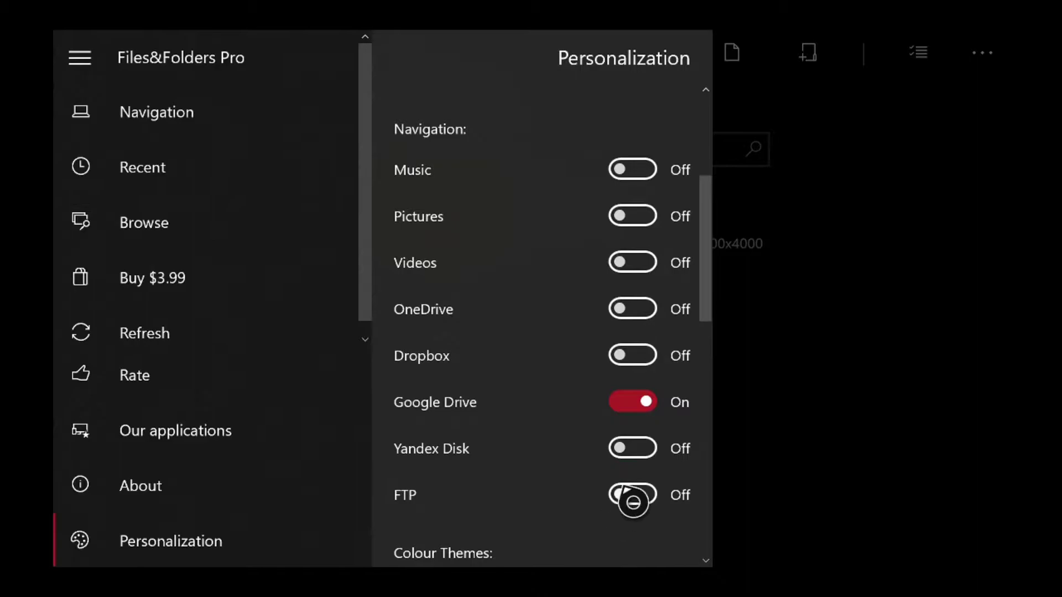
pyautogui.scroll(-5, 634, 463)
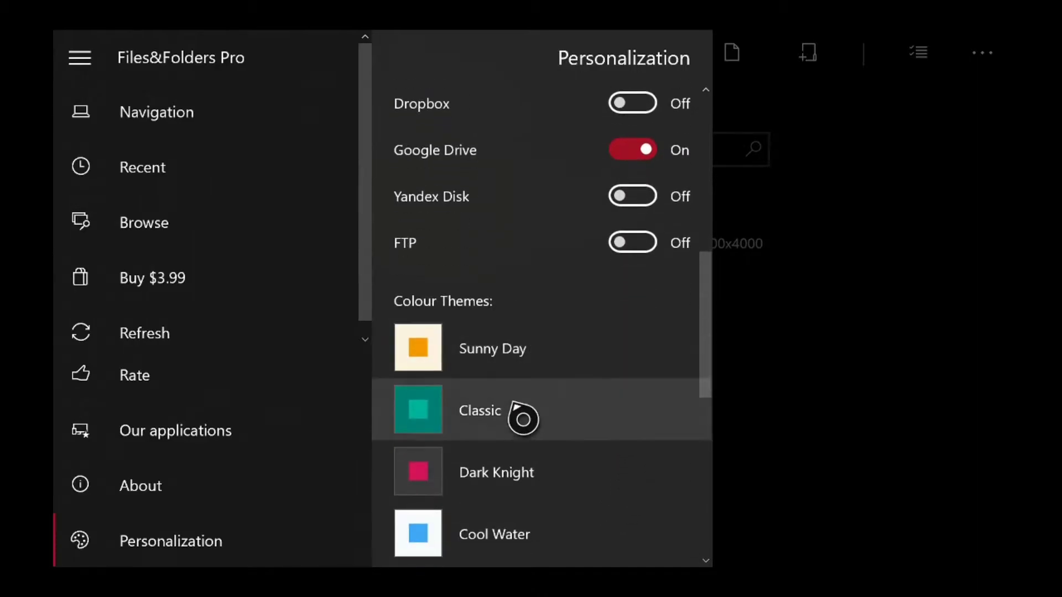
# Apply the Sunny Day colour theme and show the About page with version 1.3.64.70.
pyautogui.click(526, 376)
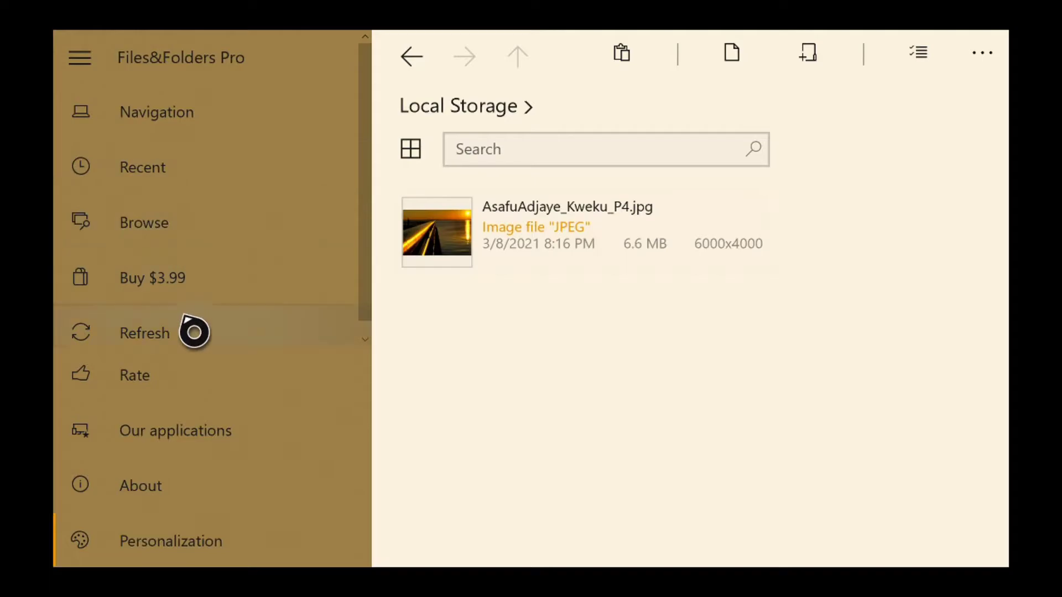
pyautogui.click(187, 504)
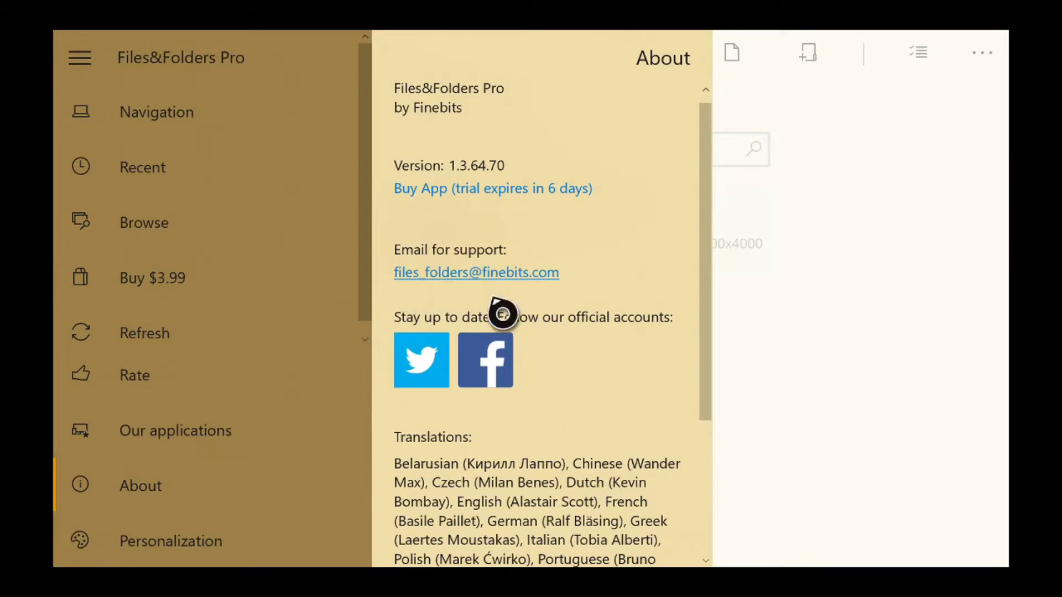
# Scroll through the About information and close it.
pyautogui.click(490, 202)
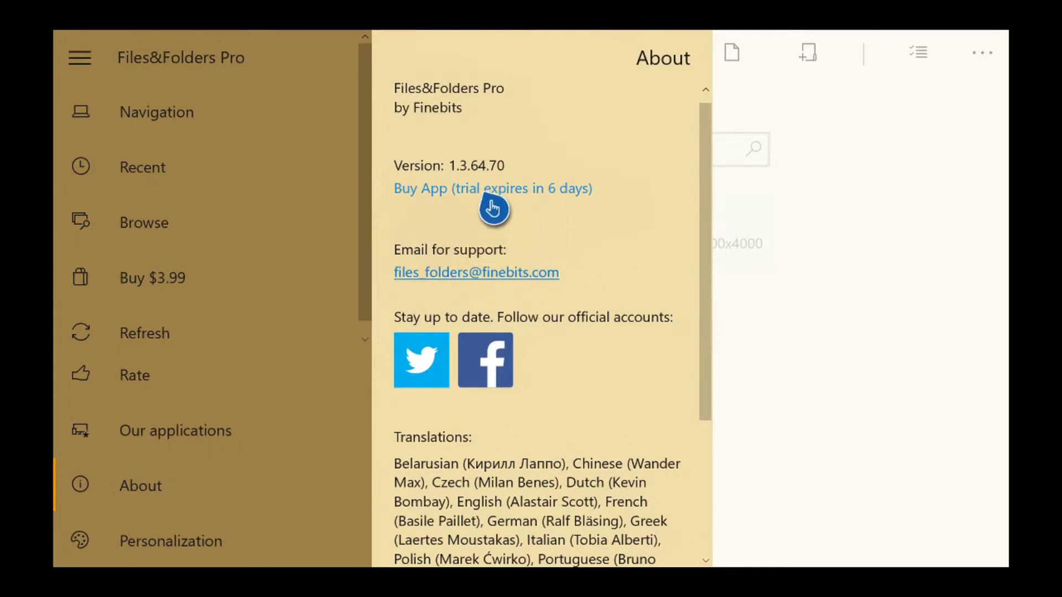
pyautogui.scroll(-3, 593, 256)
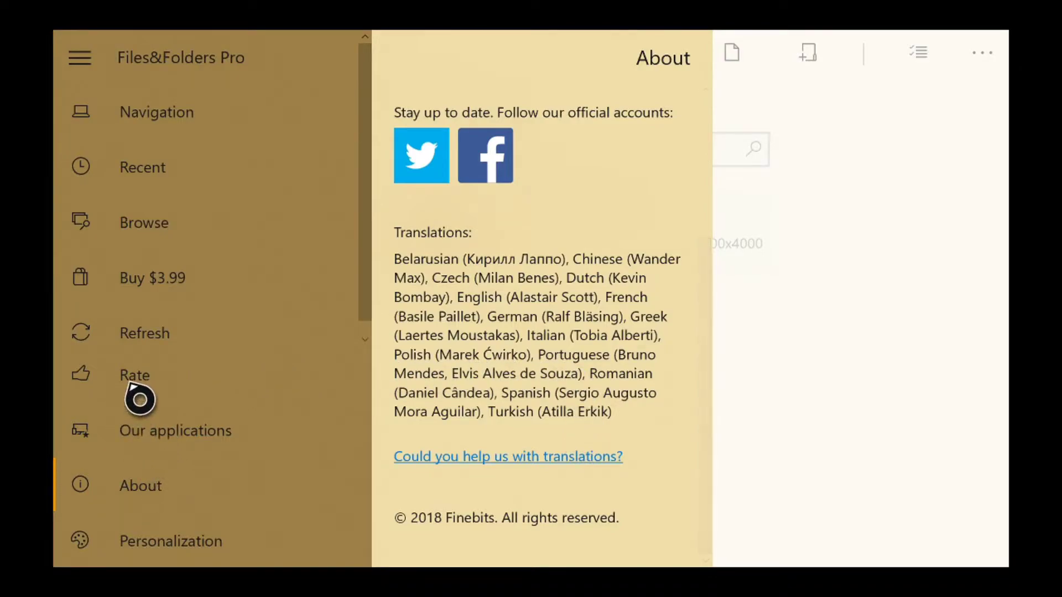
pyautogui.click(133, 448)
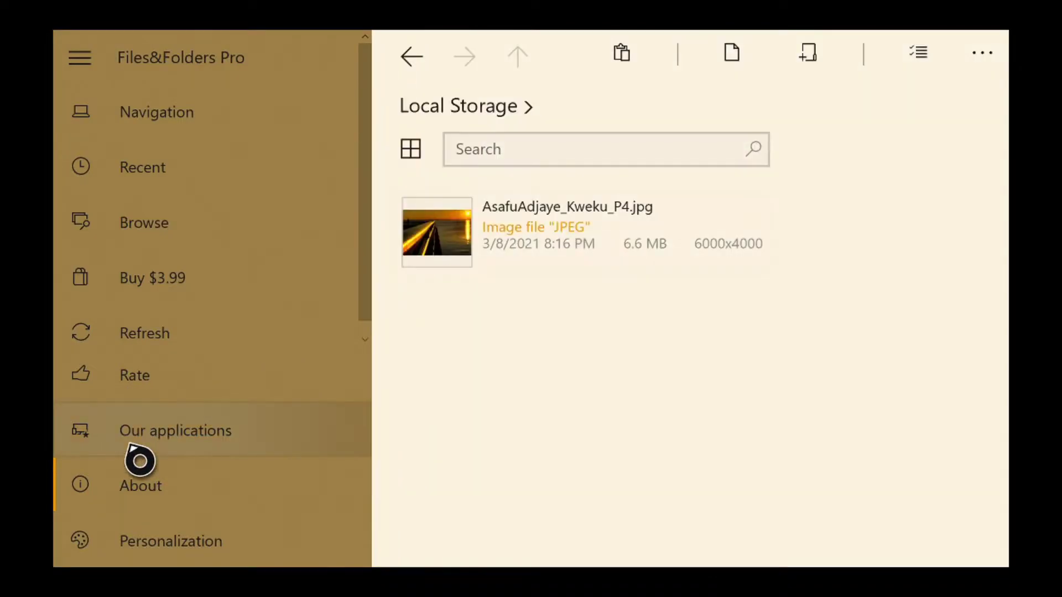
# Open Our applications and scroll through the Finebits AppPack description.
pyautogui.click(186, 455)
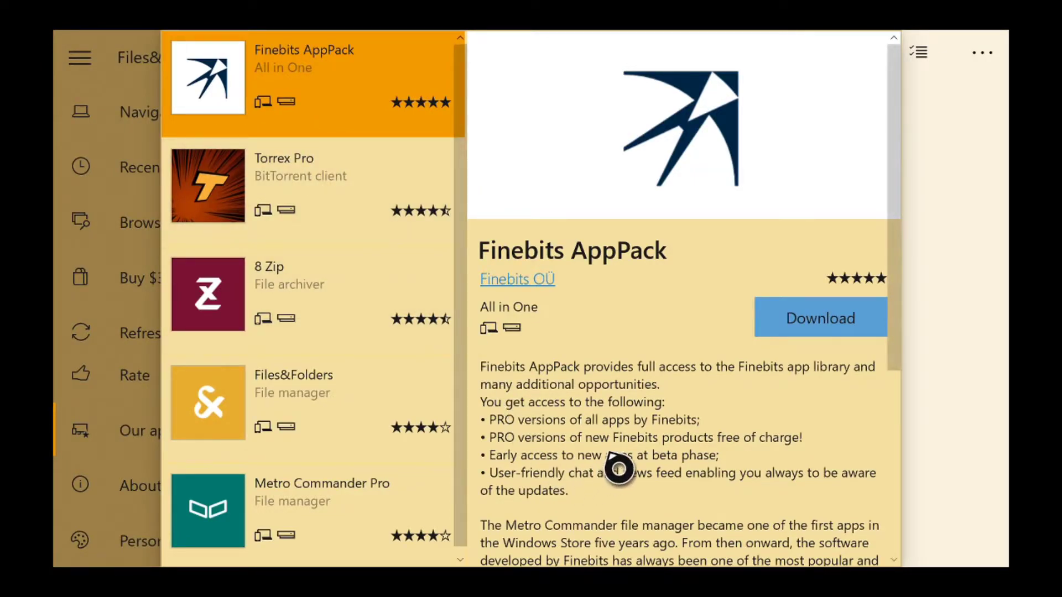
pyautogui.scroll(-2, 620, 469)
pyautogui.scroll(-3, 618, 468)
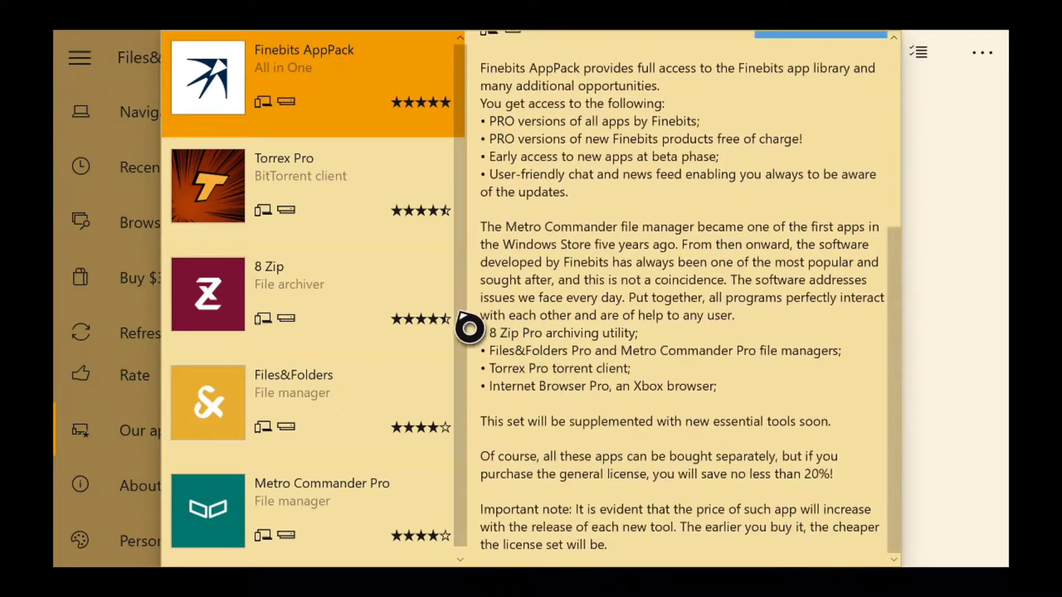
pyautogui.scroll(-1, 368, 443)
pyautogui.scroll(1, 368, 443)
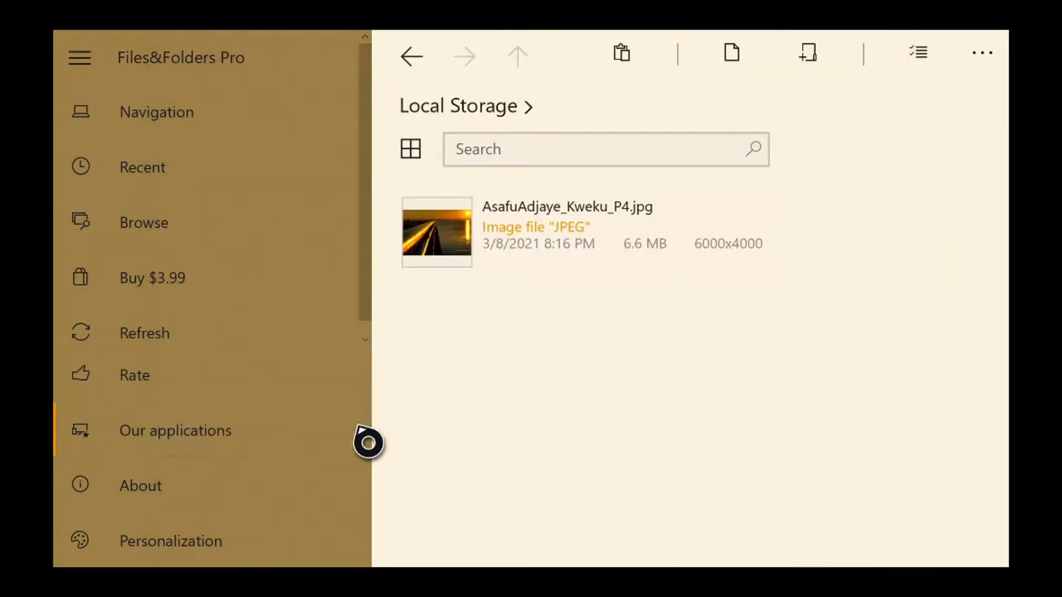
pyautogui.press('Escape')
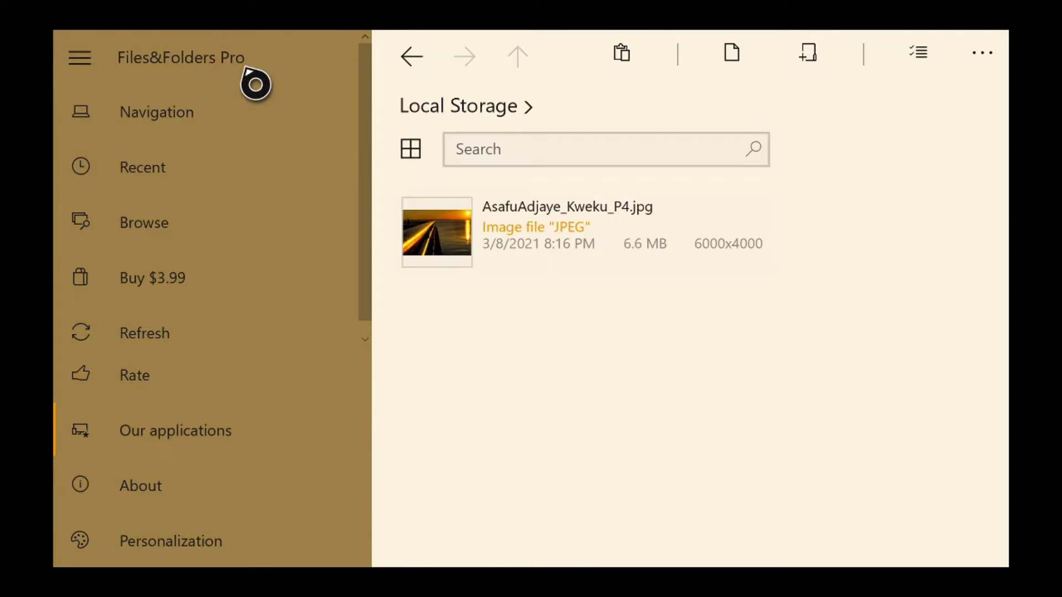
pyautogui.scroll(-2, 247, 70)
pyautogui.scroll(2, 247, 70)
pyautogui.scroll(-2, 247, 71)
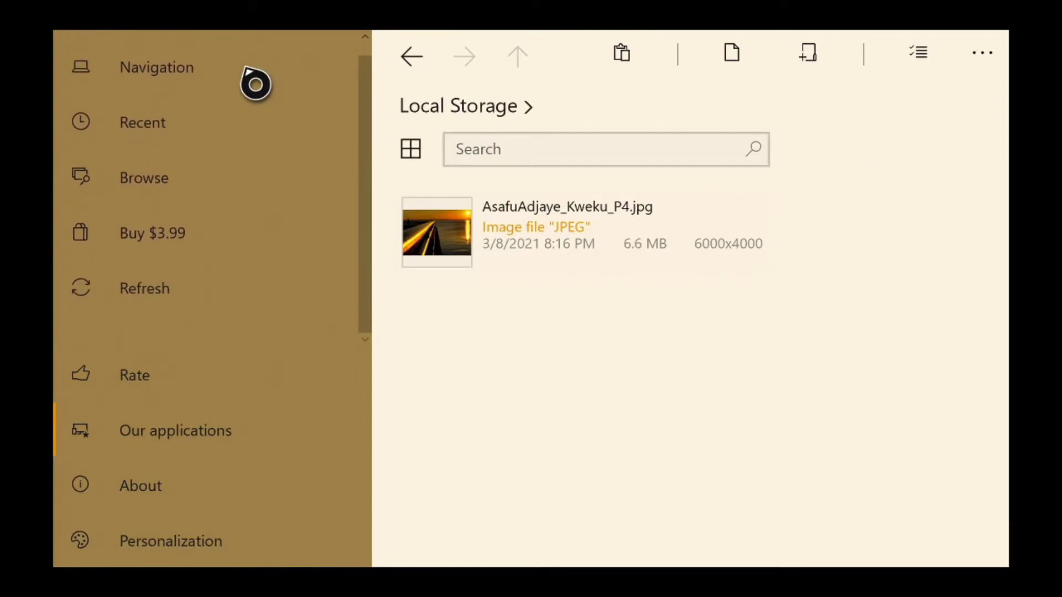
pyautogui.scroll(3, 247, 70)
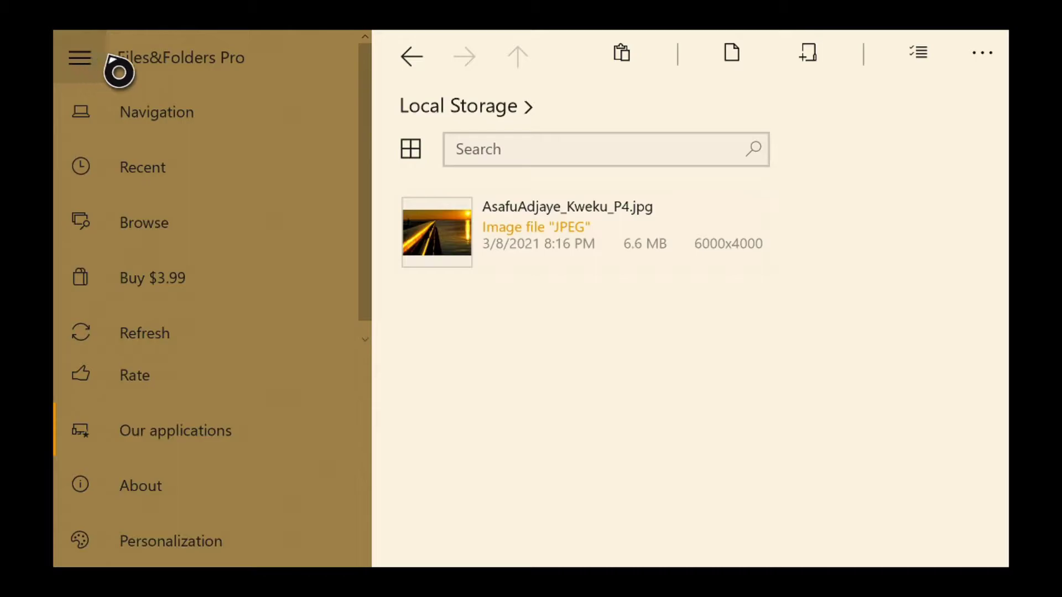
pyautogui.scroll(-1, 221, 71)
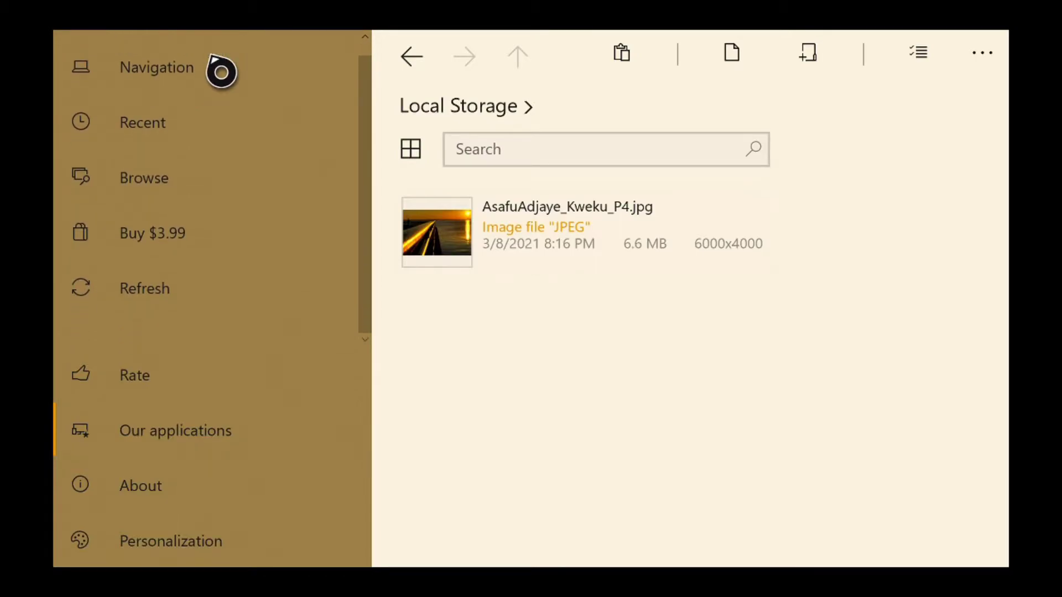
pyautogui.scroll(1, 221, 72)
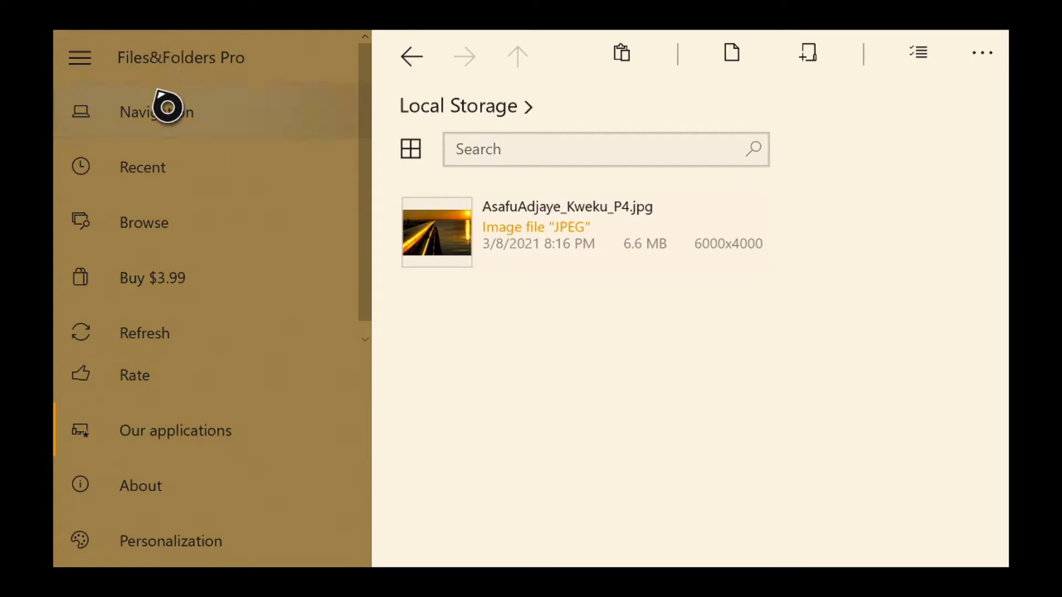
pyautogui.scroll(-1, 166, 105)
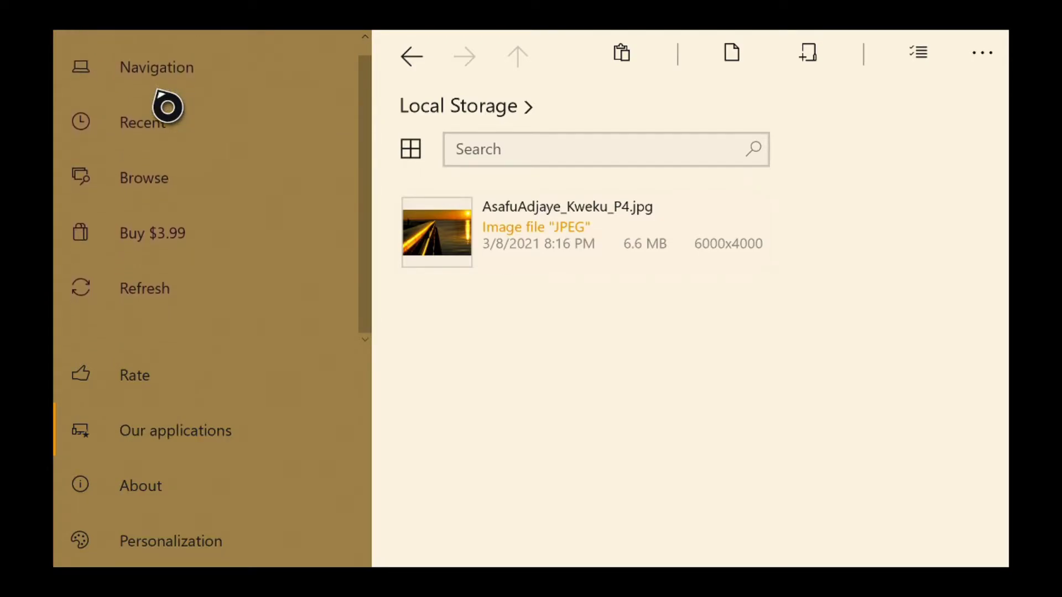
pyautogui.scroll(1, 166, 105)
pyautogui.click(91, 67)
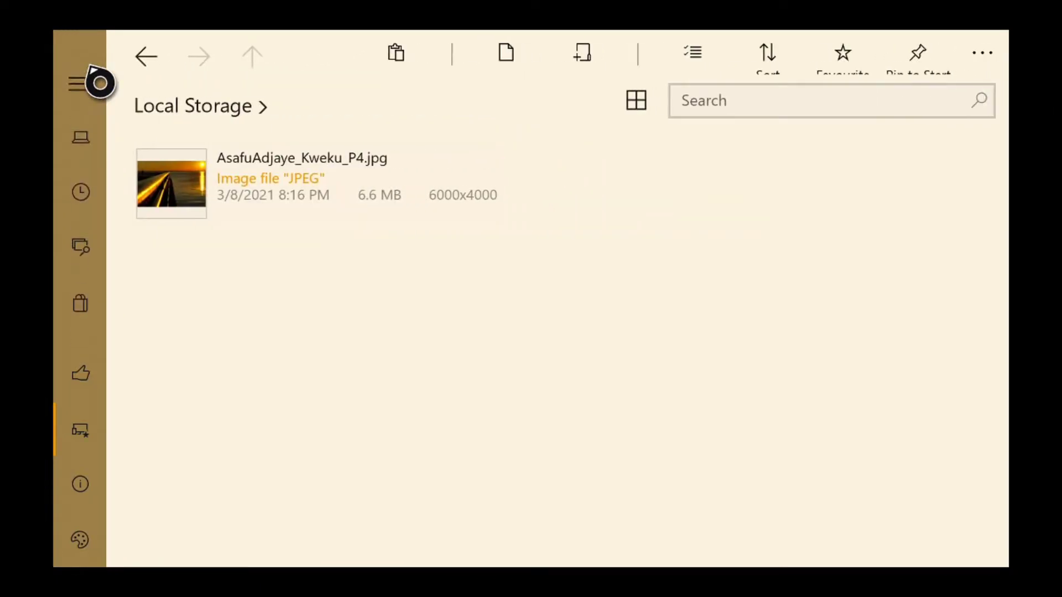
pyautogui.click(89, 69)
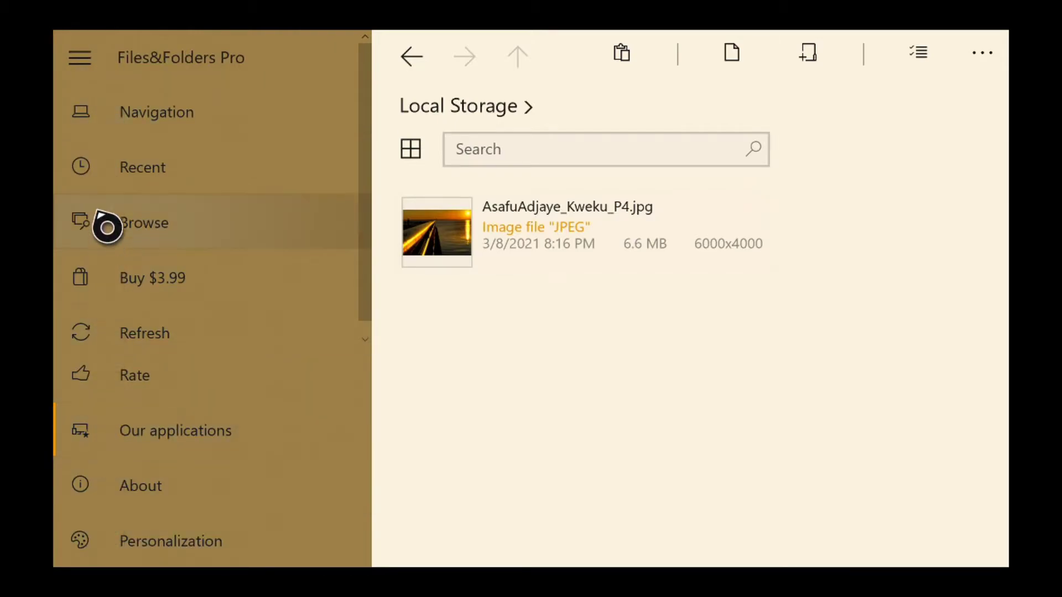
pyautogui.click(79, 54)
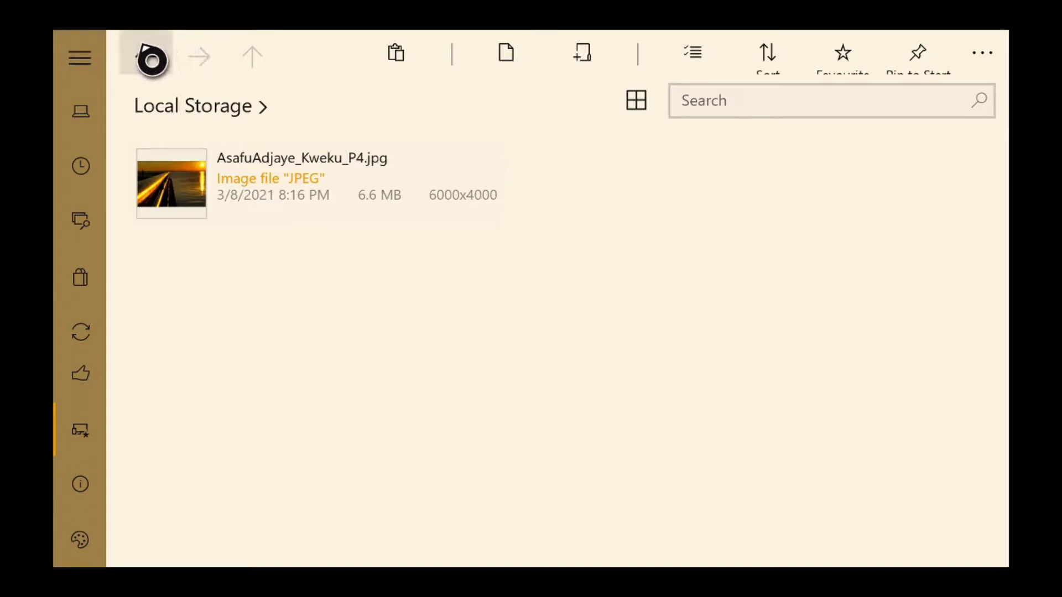
pyautogui.scroll(-2, 95, 138)
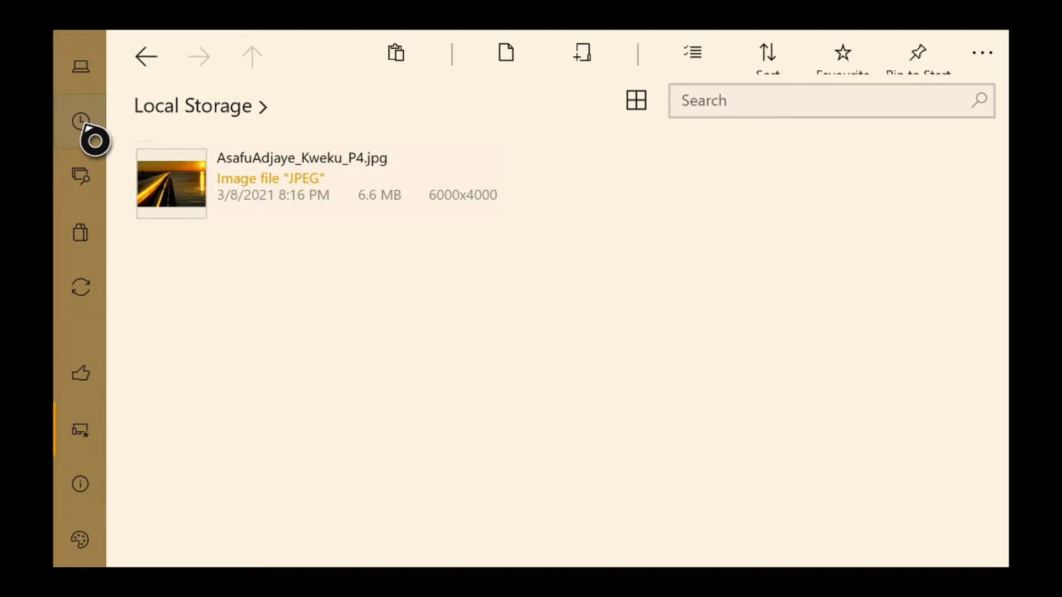
pyautogui.scroll(2, 95, 140)
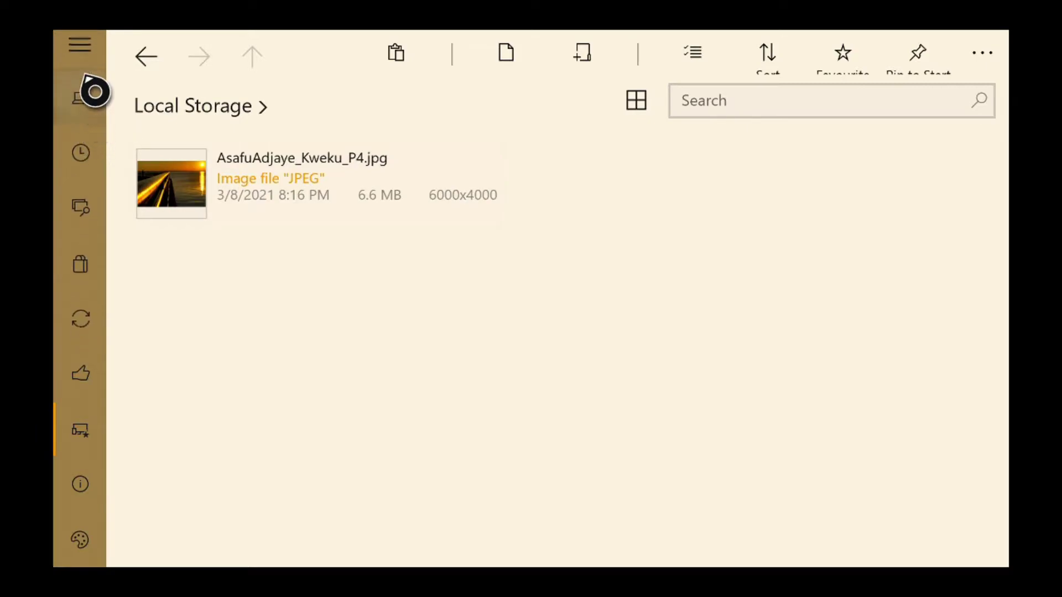
pyautogui.click(83, 44)
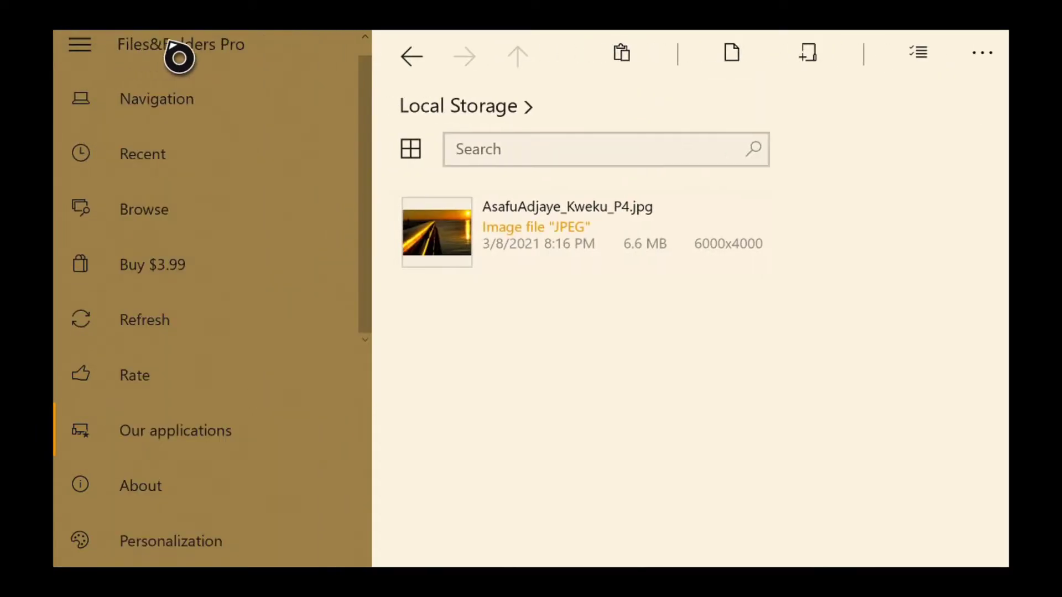
pyautogui.scroll(1, 199, 58)
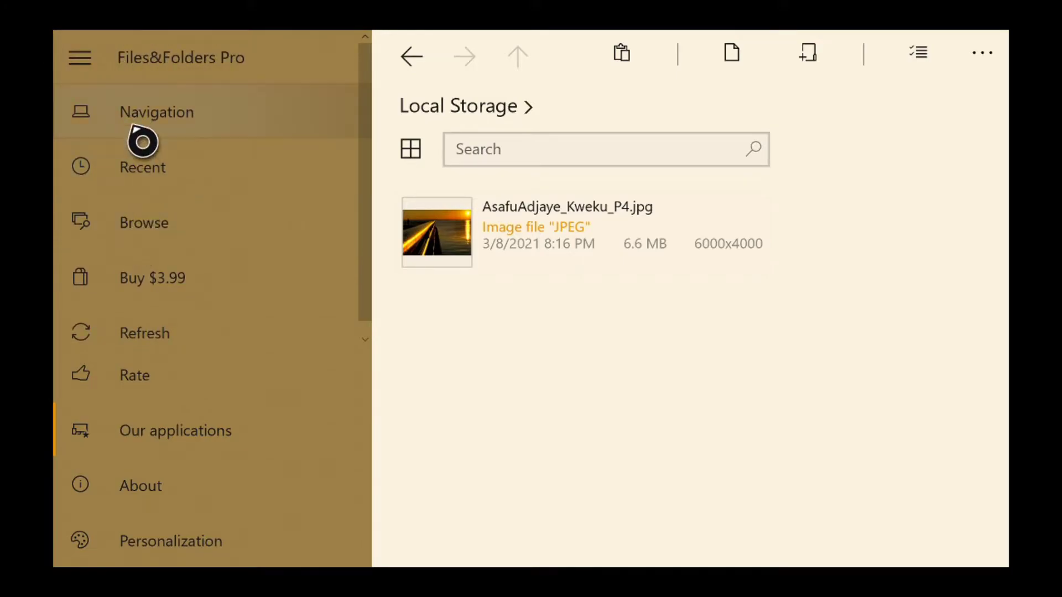
pyautogui.click(80, 74)
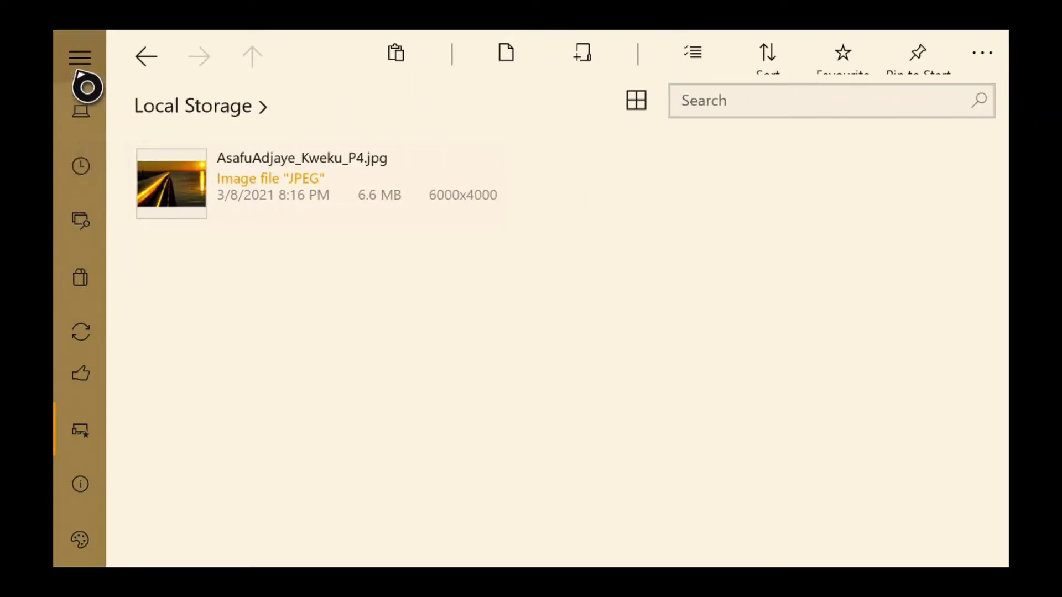
# Expand the section menu, open the Select Folder picker and browse Recent and This Device.
pyautogui.click(84, 57)
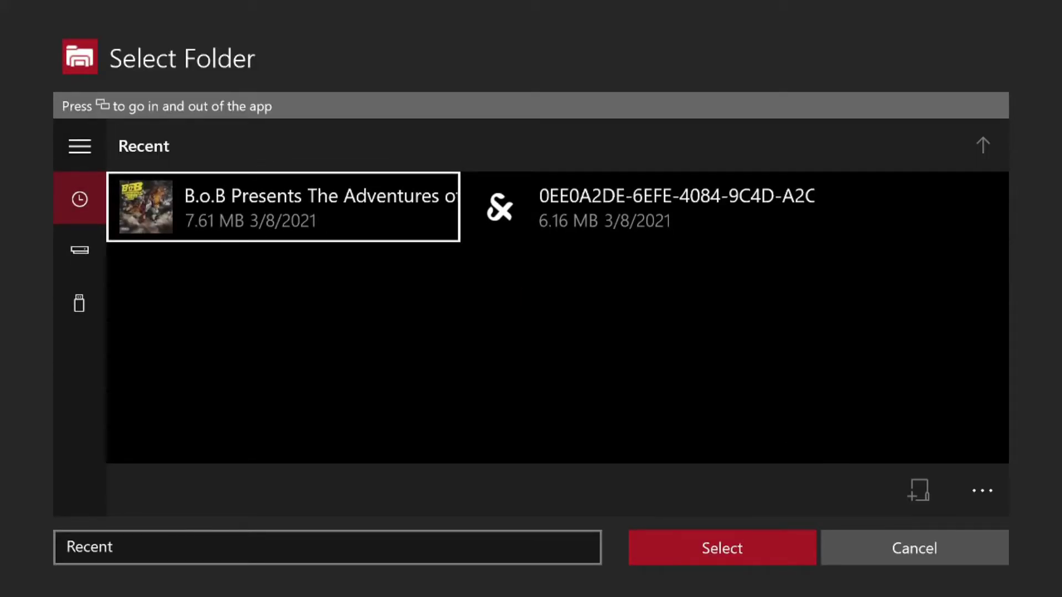
pyautogui.click(609, 208)
pyautogui.click(283, 208)
pyautogui.click(79, 250)
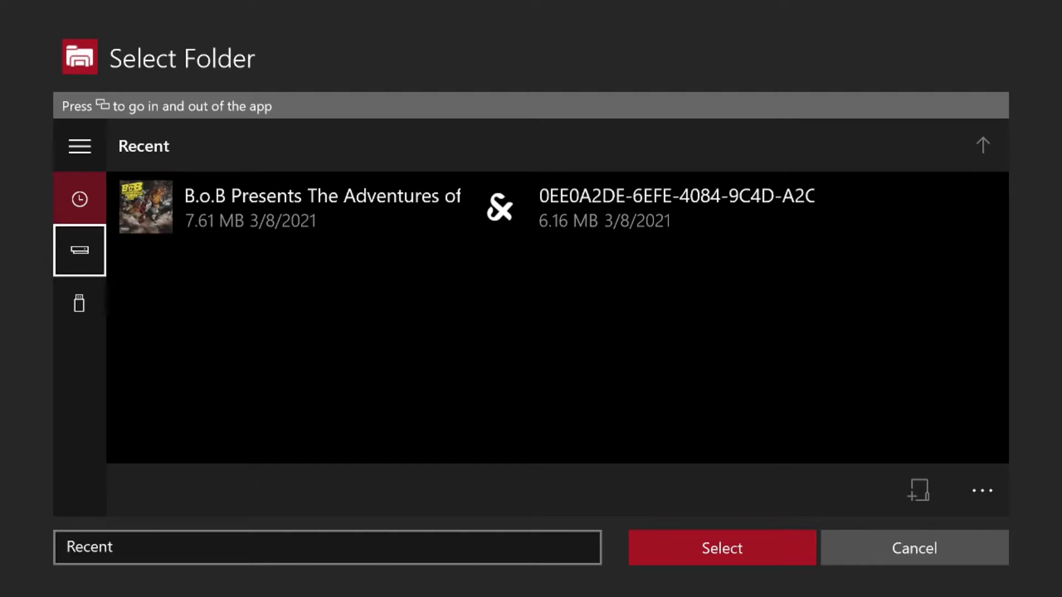
pyautogui.click(146, 207)
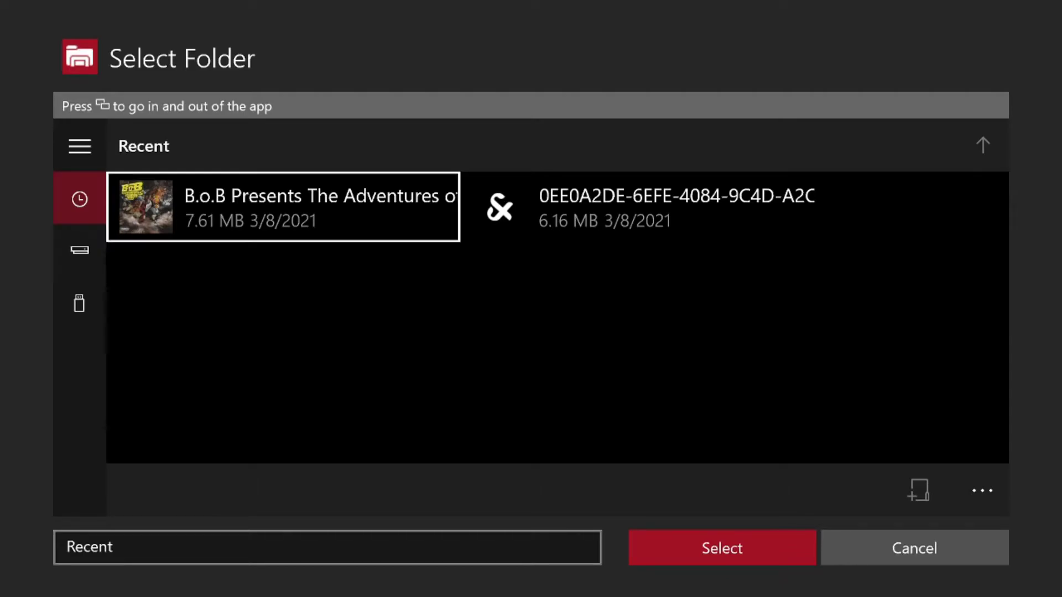
pyautogui.click(80, 250)
pyautogui.click(80, 303)
pyautogui.click(79, 250)
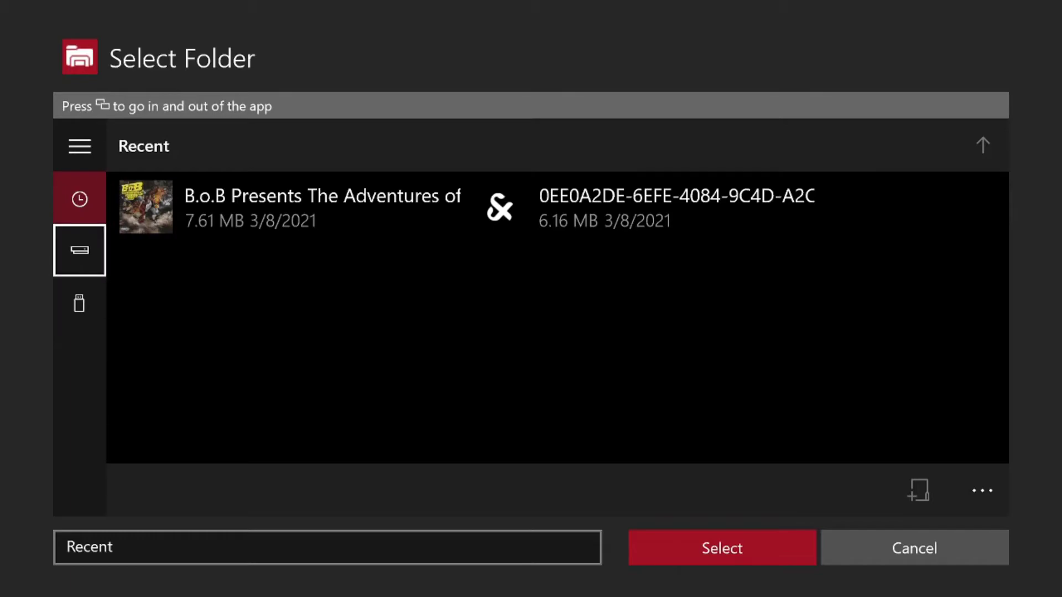
# Move between the picker's confirm buttons and show This Device's folders, including Documents.
pyautogui.click(722, 547)
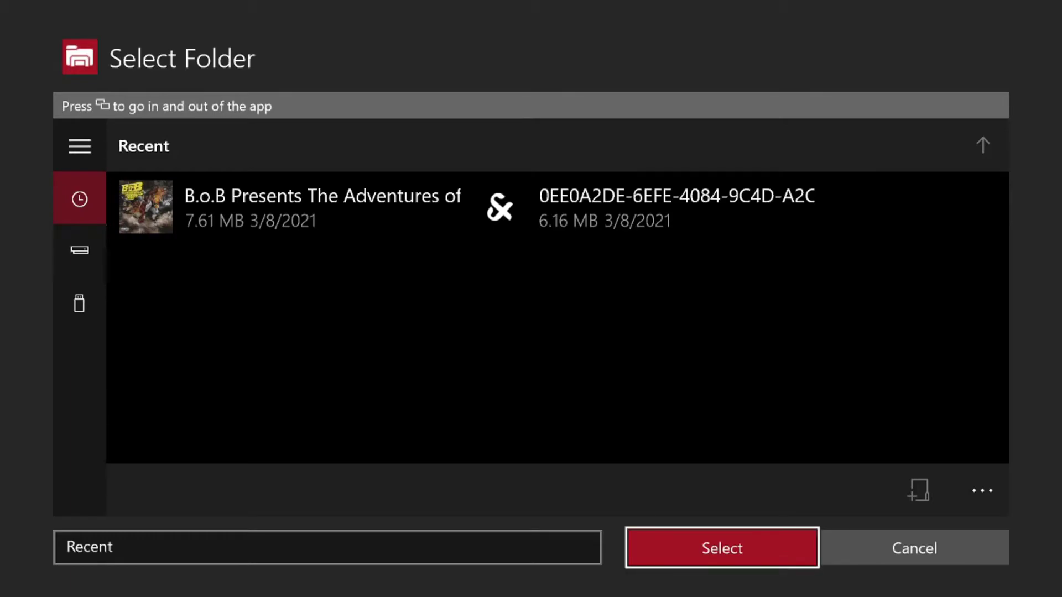
pyautogui.click(914, 548)
pyautogui.click(722, 547)
pyautogui.click(915, 548)
pyautogui.click(722, 548)
pyautogui.click(79, 250)
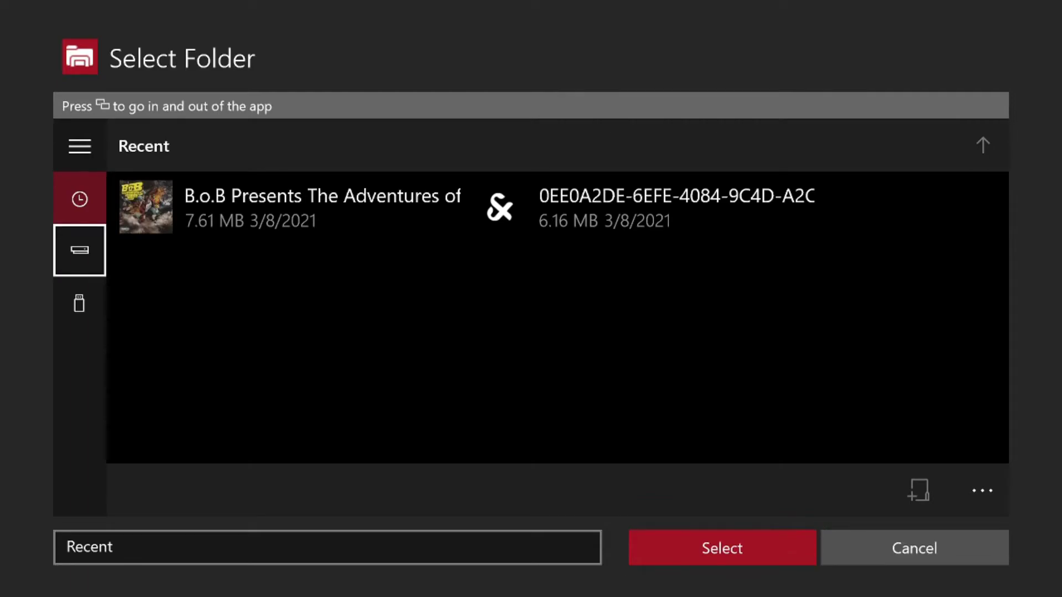
pyautogui.click(80, 250)
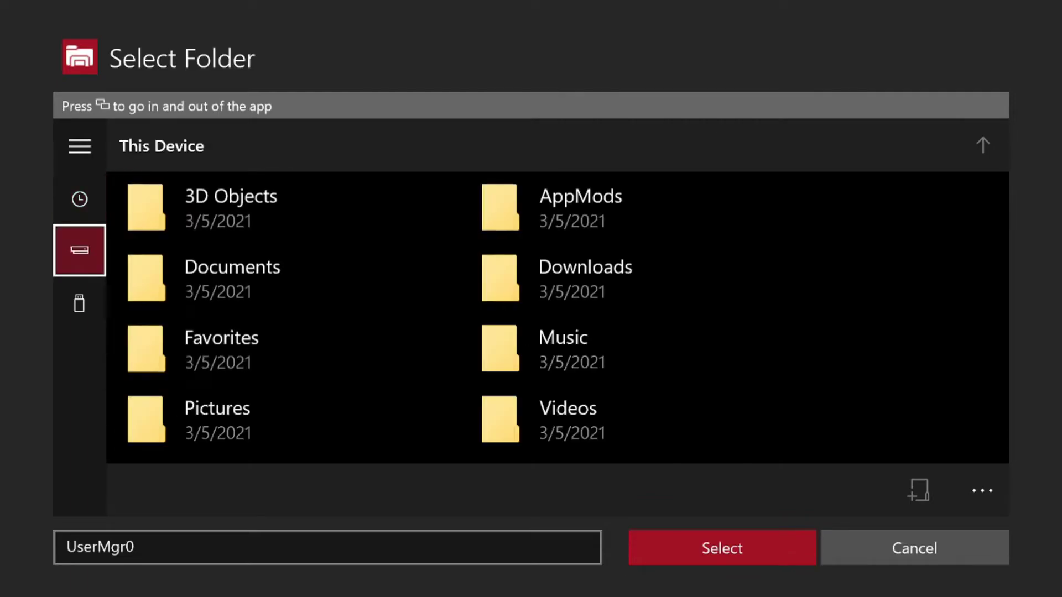
pyautogui.click(283, 277)
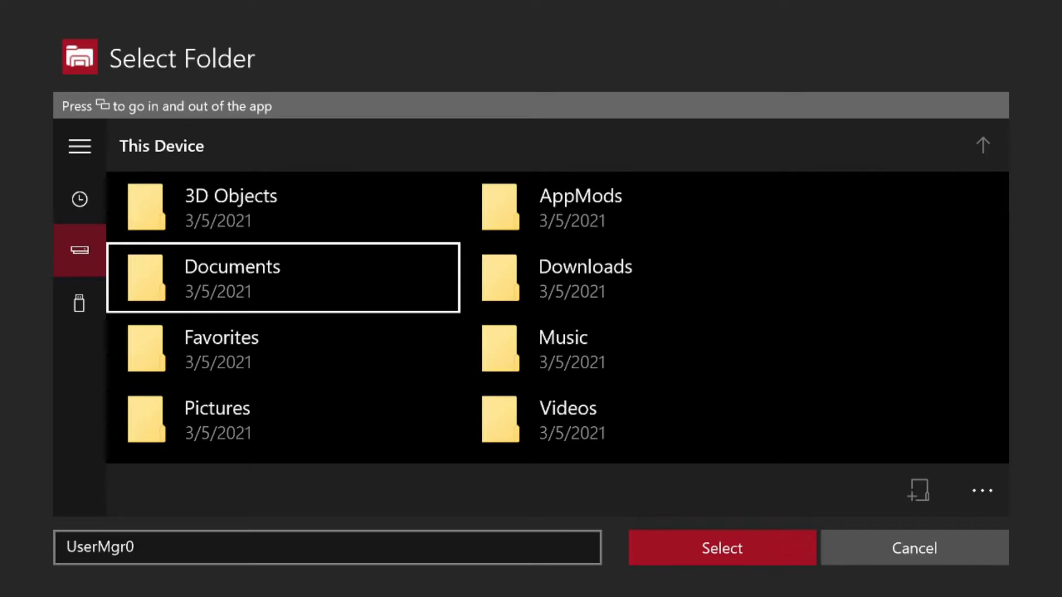
pyautogui.click(80, 250)
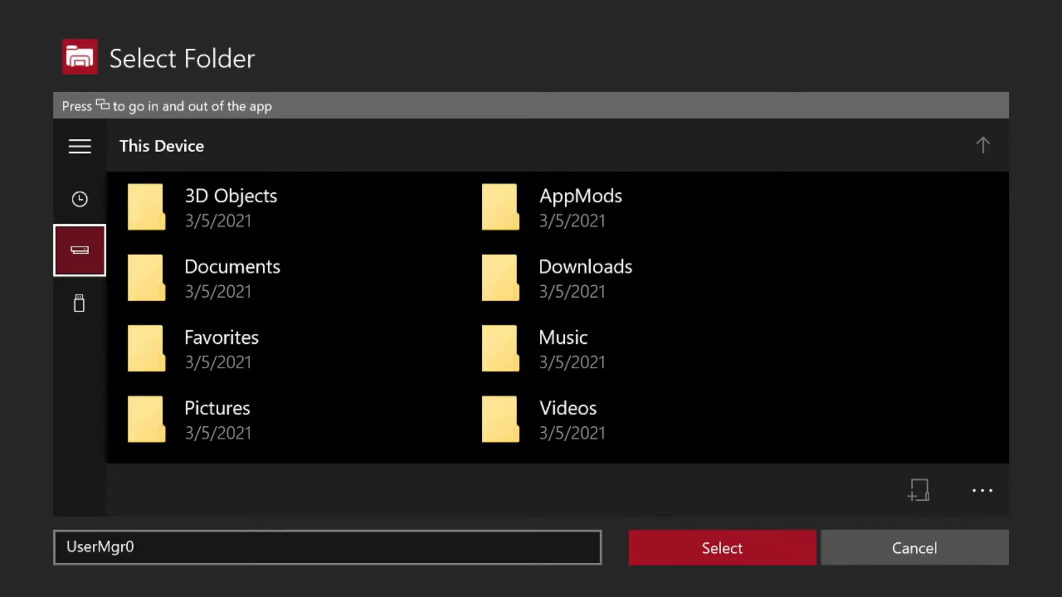
# Open Removable Disk (D:) and step through its items, including the WPSystem folder.
pyautogui.press('Down')
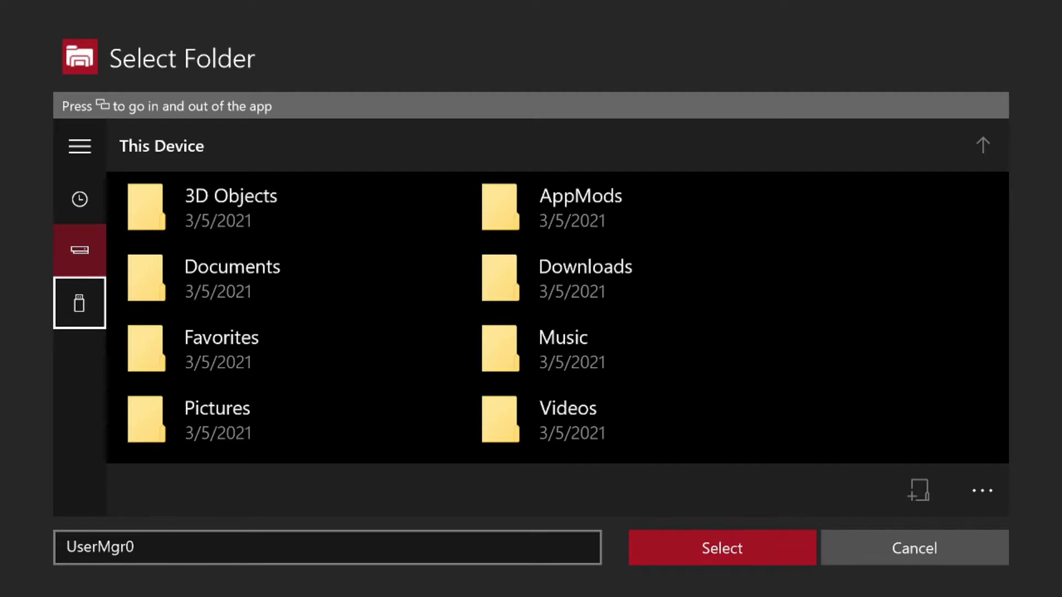
pyautogui.press('Return')
pyautogui.press('Right')
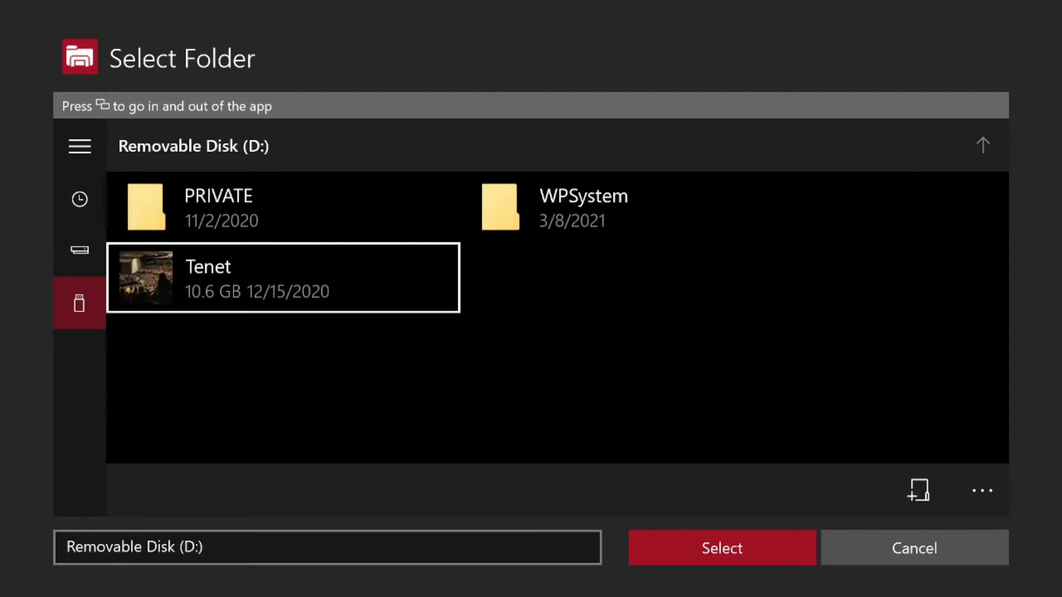
pyautogui.press('Up')
pyautogui.press('Right')
pyautogui.press('Left')
pyautogui.press('Down')
pyautogui.press('Up')
pyautogui.press('Right')
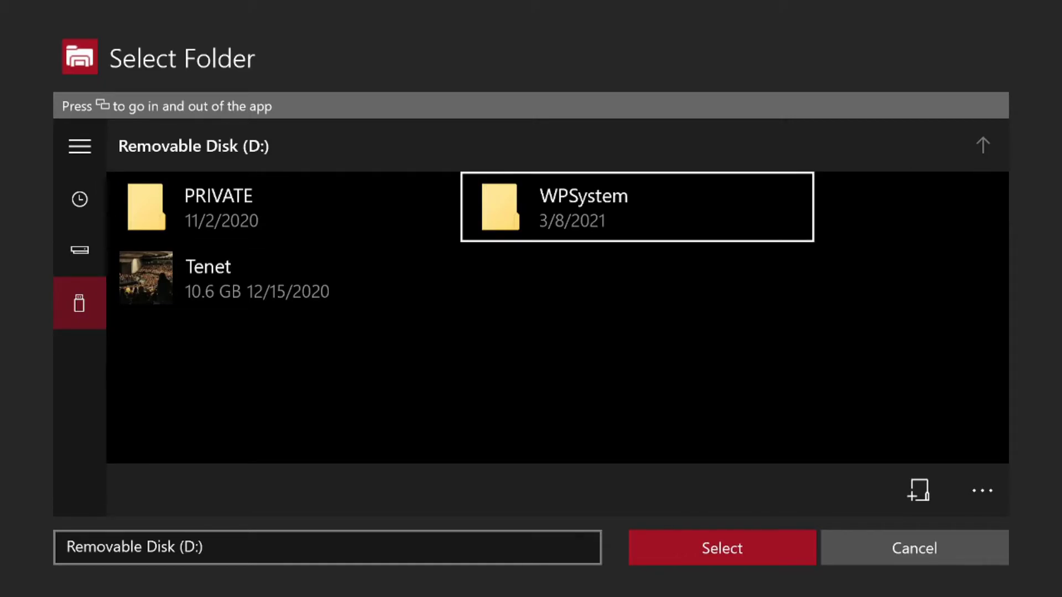
# Return to This Device's folders and open the Documents folder.
pyautogui.press('Left')
pyautogui.press('Down')
pyautogui.press('Left')
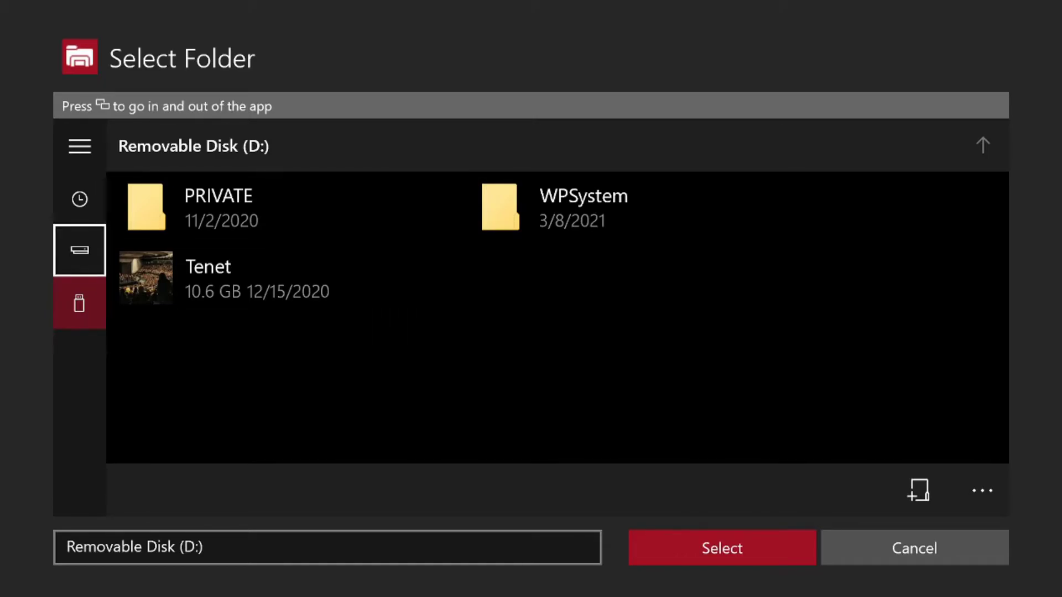
pyautogui.press('Return')
pyautogui.press('Up')
pyautogui.press('Down')
pyautogui.press('Return')
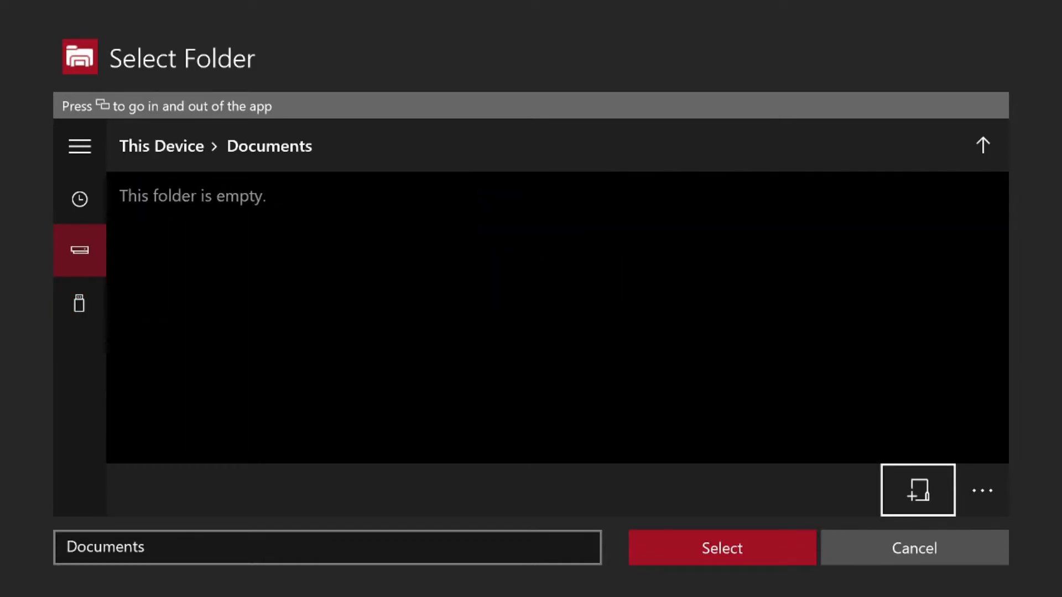
# Leave the empty Documents folder, revisit Removable Disk (D:) and Recent, and cancel the picker.
pyautogui.press('BackSpace')
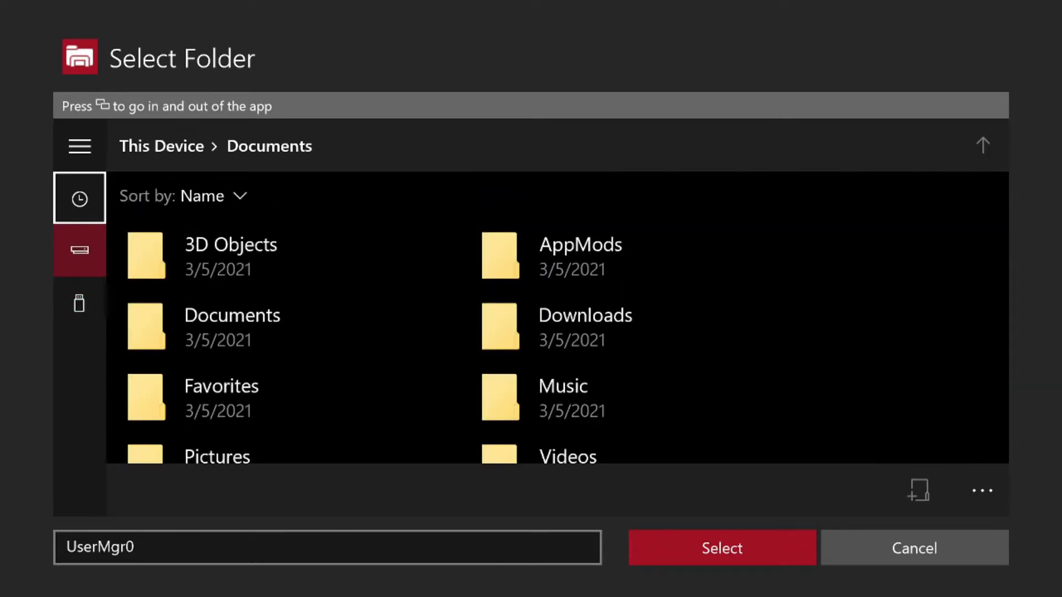
pyautogui.press('Down')
pyautogui.press('Down')
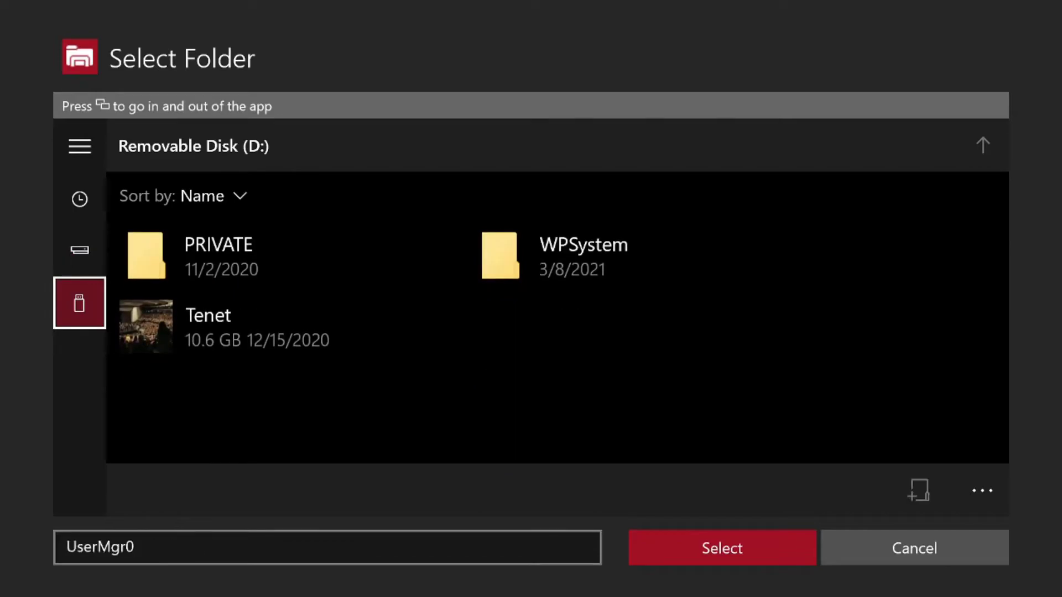
pyautogui.press('Up')
pyautogui.press('Up')
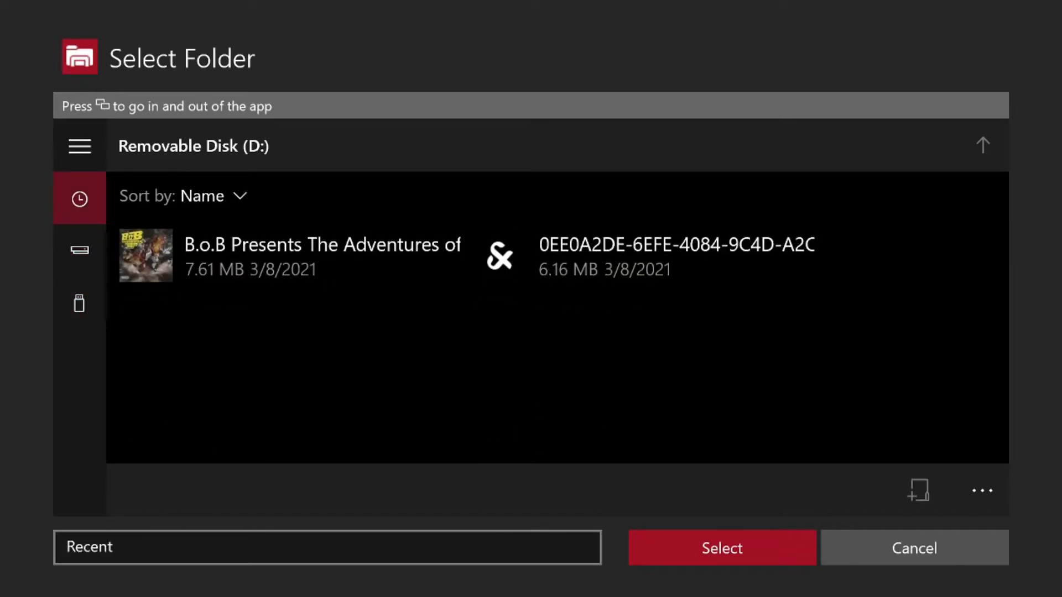
pyautogui.press('Escape')
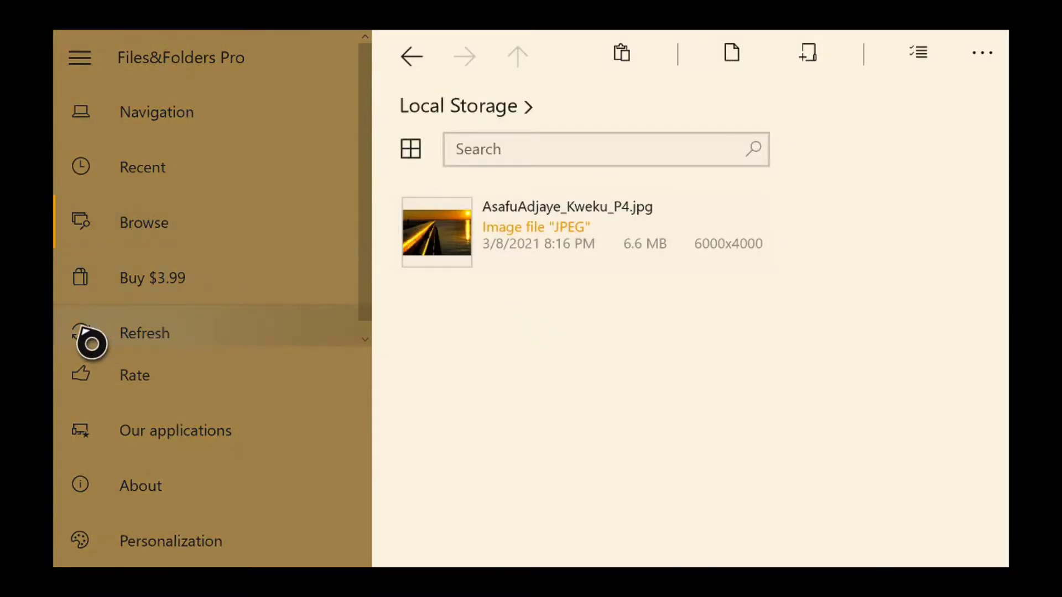
# Browse Recent and Local Storage, then list the Local Storage and Google Drive locations.
pyautogui.click(234, 191)
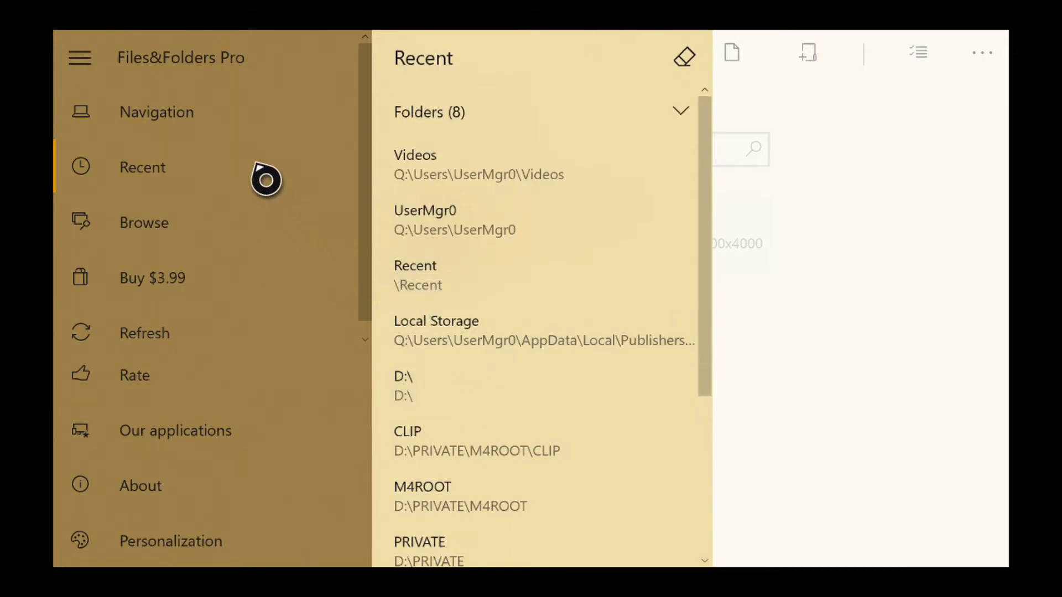
pyautogui.click(160, 110)
pyautogui.click(160, 110)
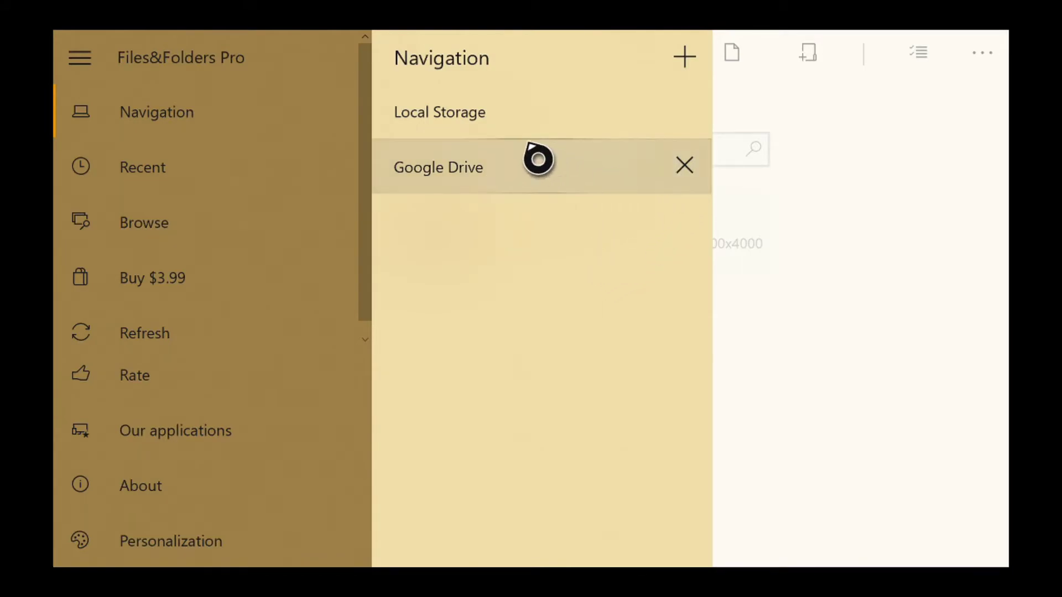
pyautogui.click(496, 133)
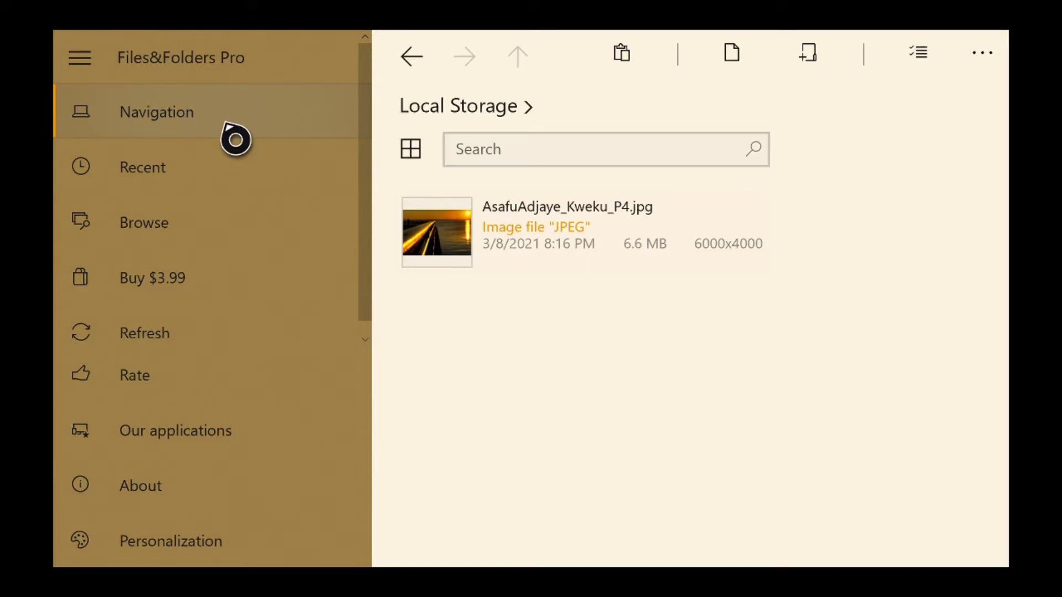
pyautogui.click(235, 138)
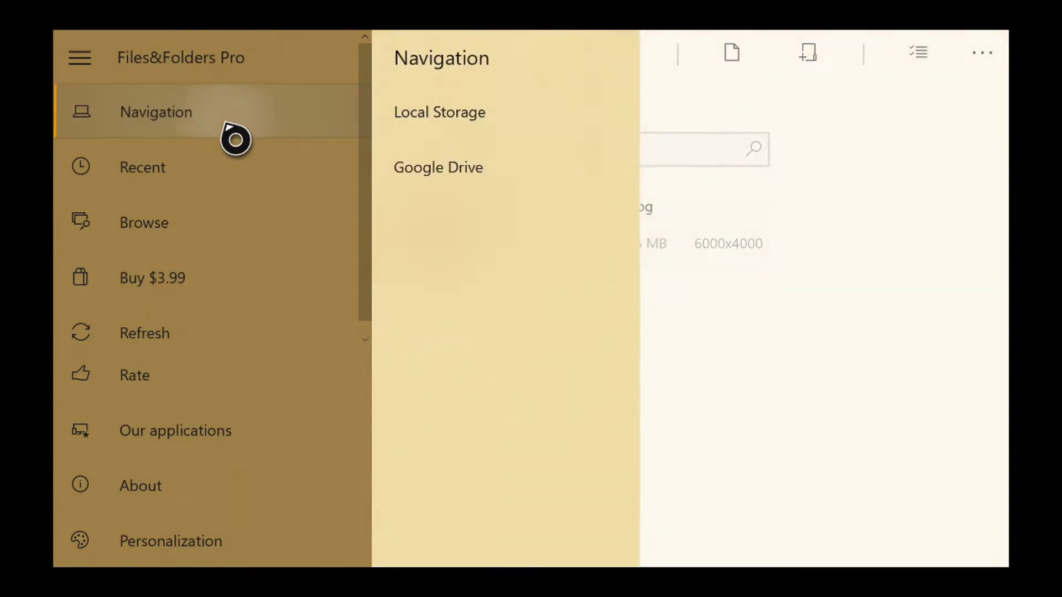
# Open Google Drive and scroll down through its MP4 videos.
pyautogui.click(434, 167)
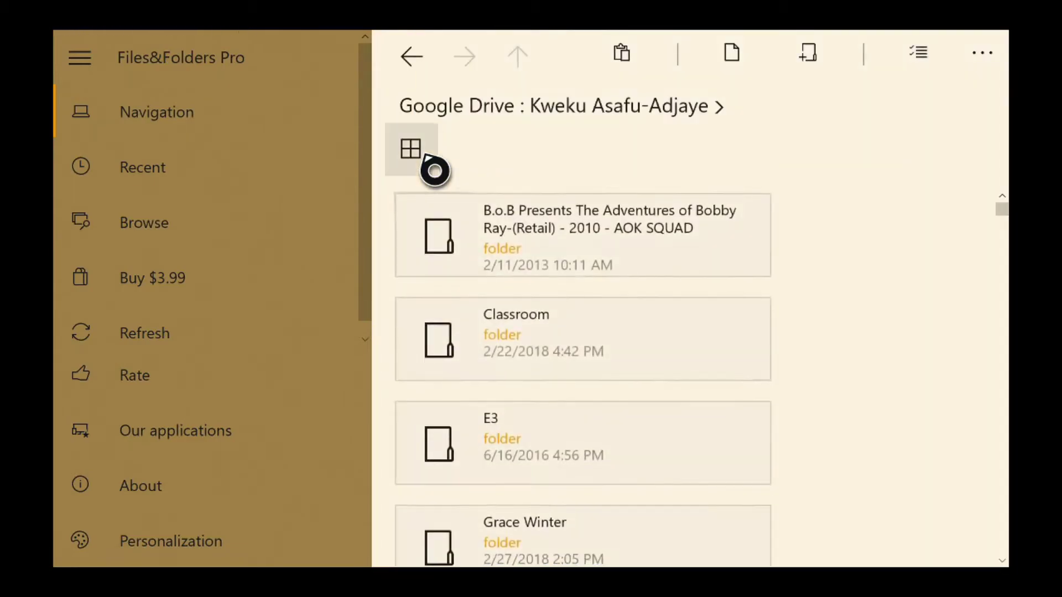
pyautogui.scroll(-2, 516, 328)
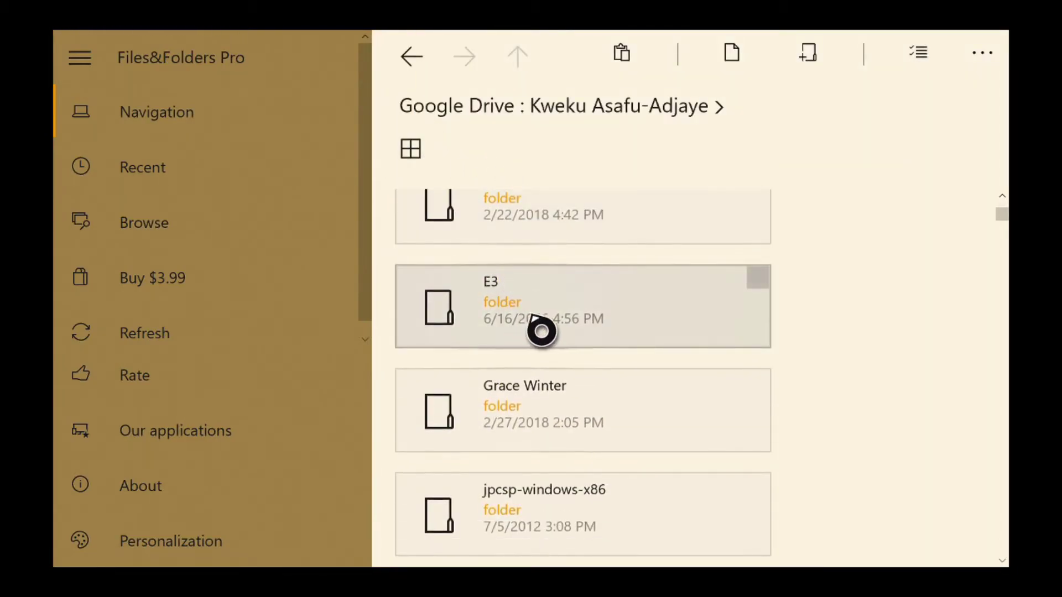
pyautogui.scroll(-12, 541, 330)
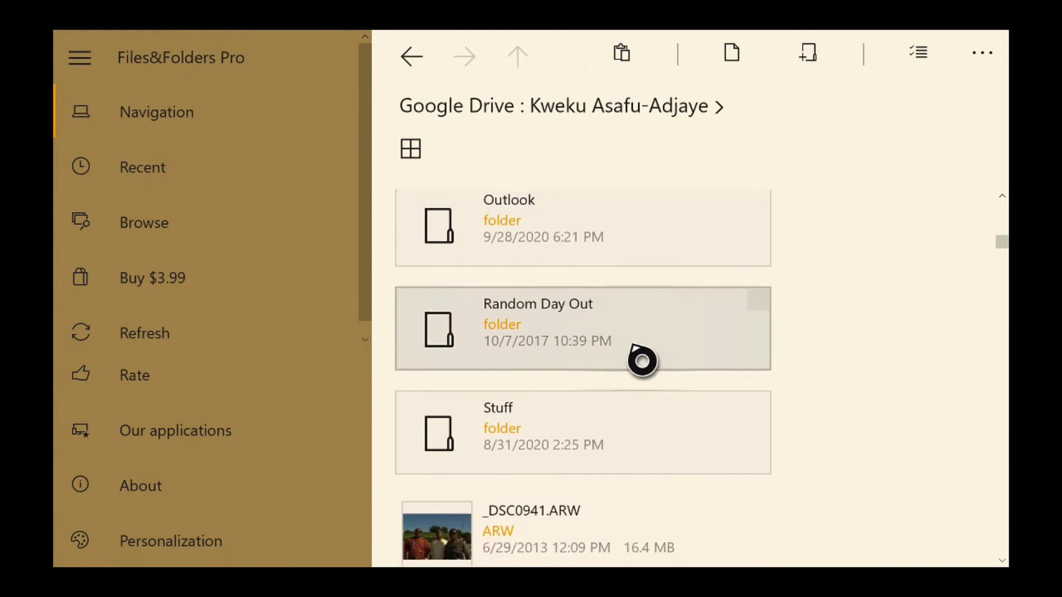
pyautogui.scroll(-3, 641, 360)
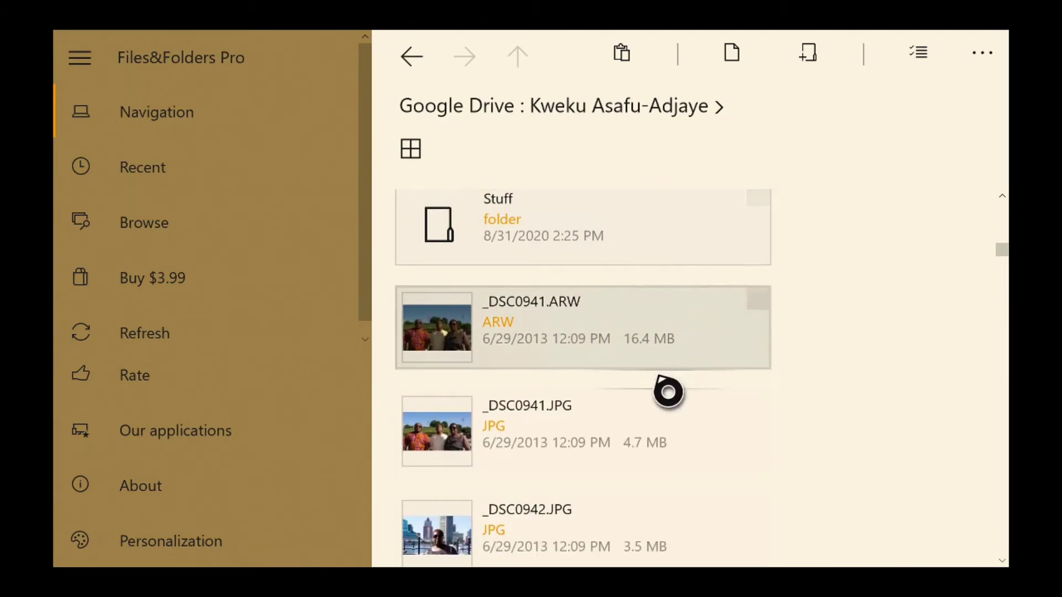
pyautogui.scroll(-8, 624, 396)
pyautogui.scroll(-4, 626, 399)
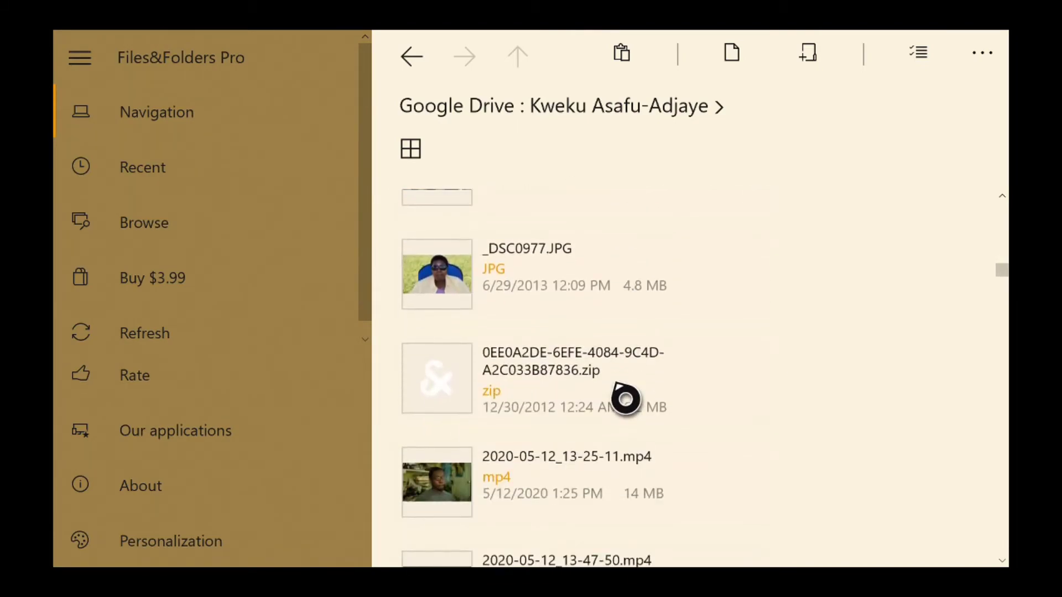
pyautogui.scroll(-3, 626, 400)
pyautogui.scroll(4, 625, 399)
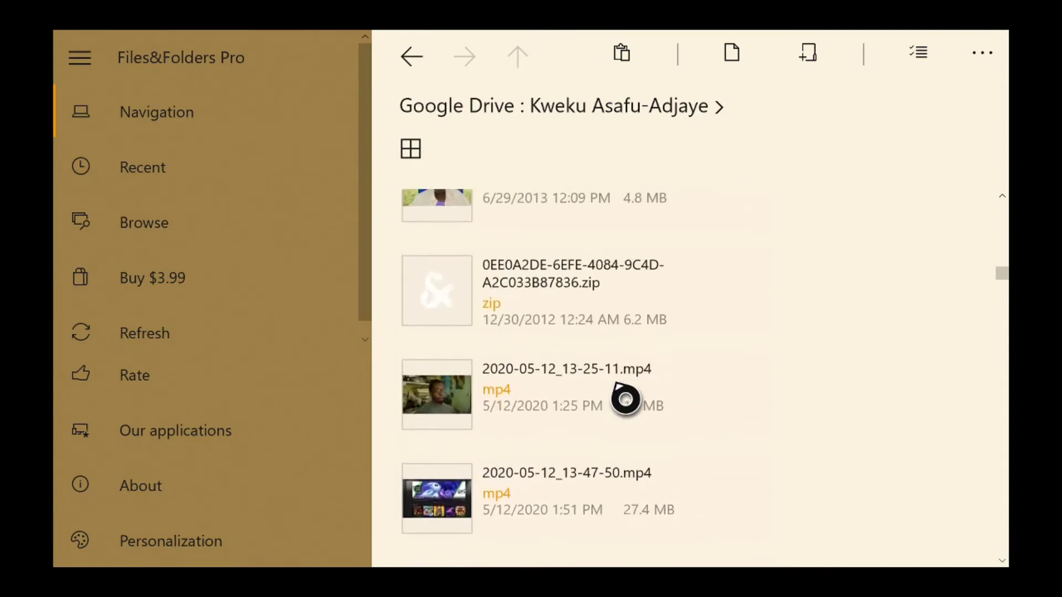
pyautogui.scroll(-4, 626, 400)
pyautogui.scroll(4, 626, 400)
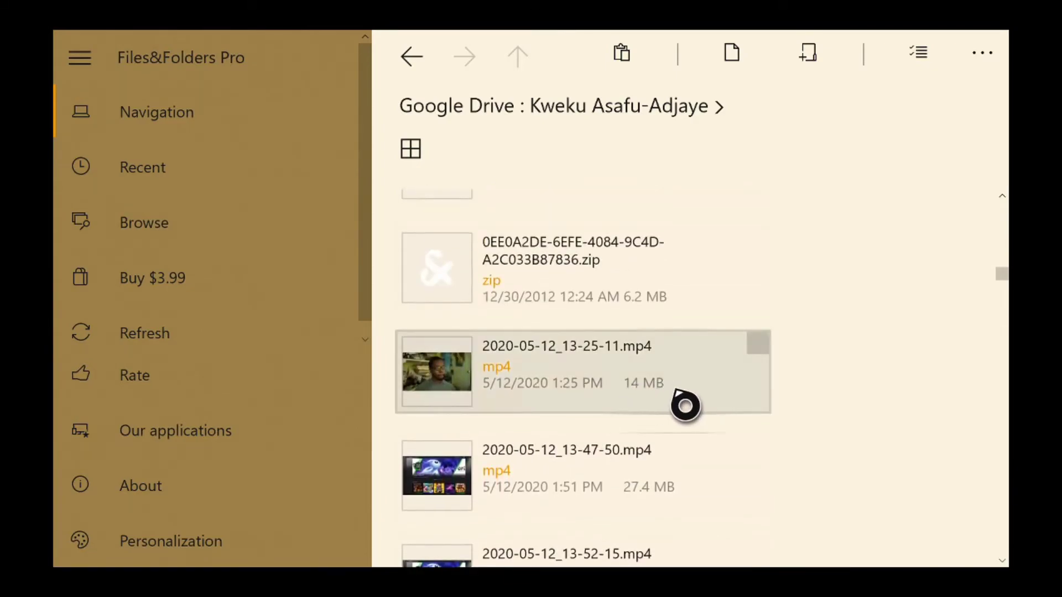
# Tick the 14 MB 2020-05-12_13-25-11.mp4 video and bring up the toolbar's more-commands menu.
pyautogui.click(757, 345)
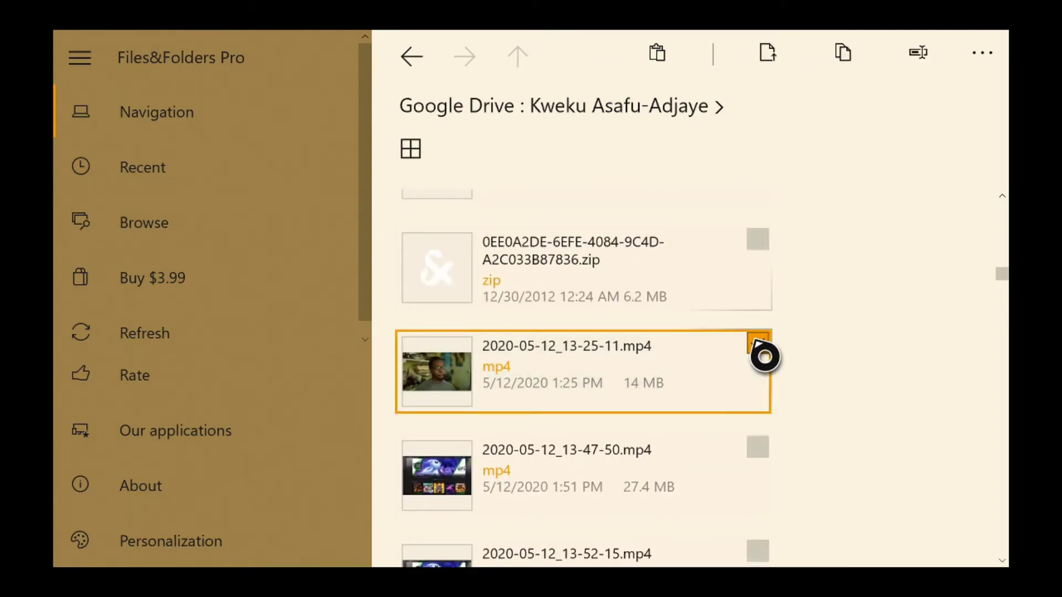
pyautogui.scroll(3, 764, 357)
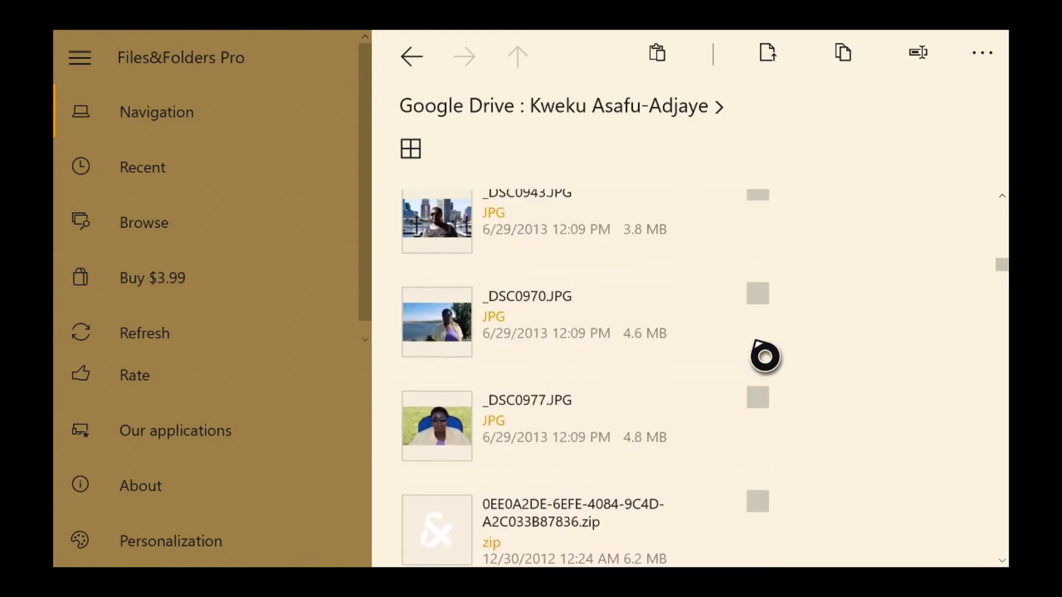
pyautogui.scroll(-4, 763, 357)
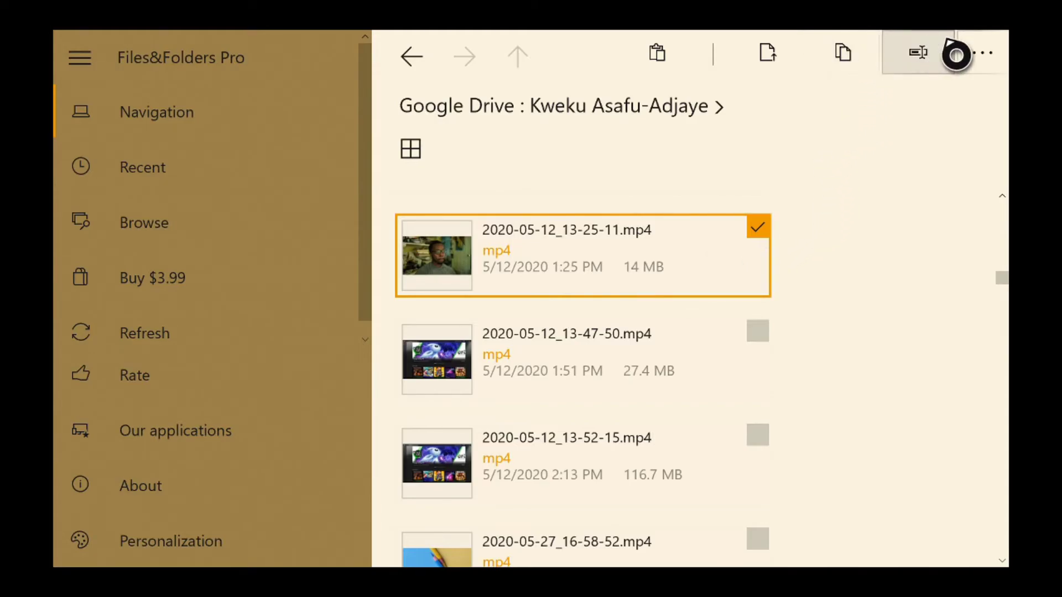
pyautogui.click(987, 53)
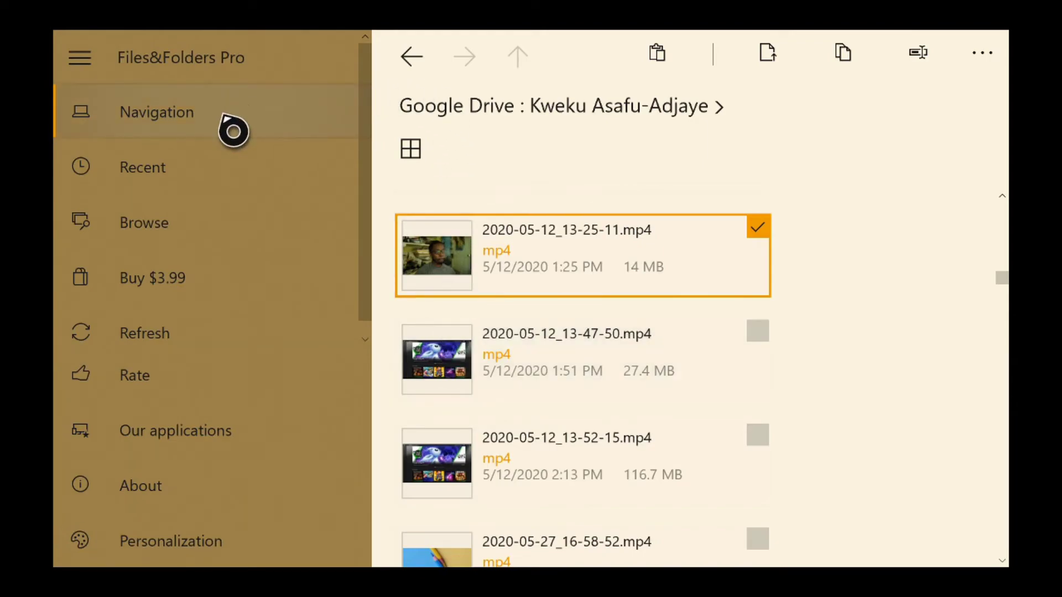
# Go to Local Storage via Navigation and paste the copied mp4 there.
pyautogui.click(232, 125)
pyautogui.click(477, 130)
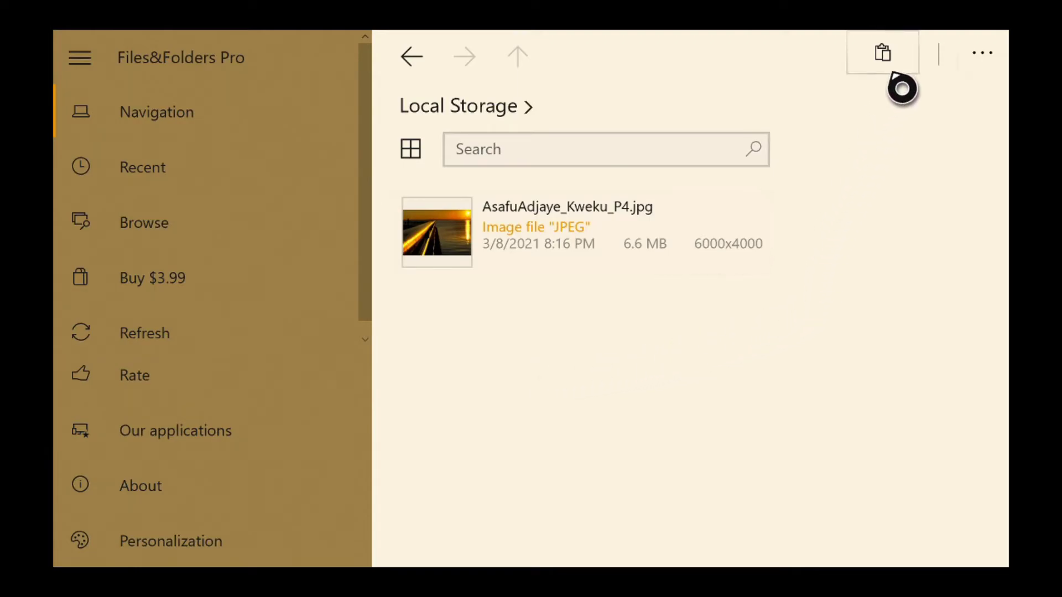
pyautogui.click(910, 78)
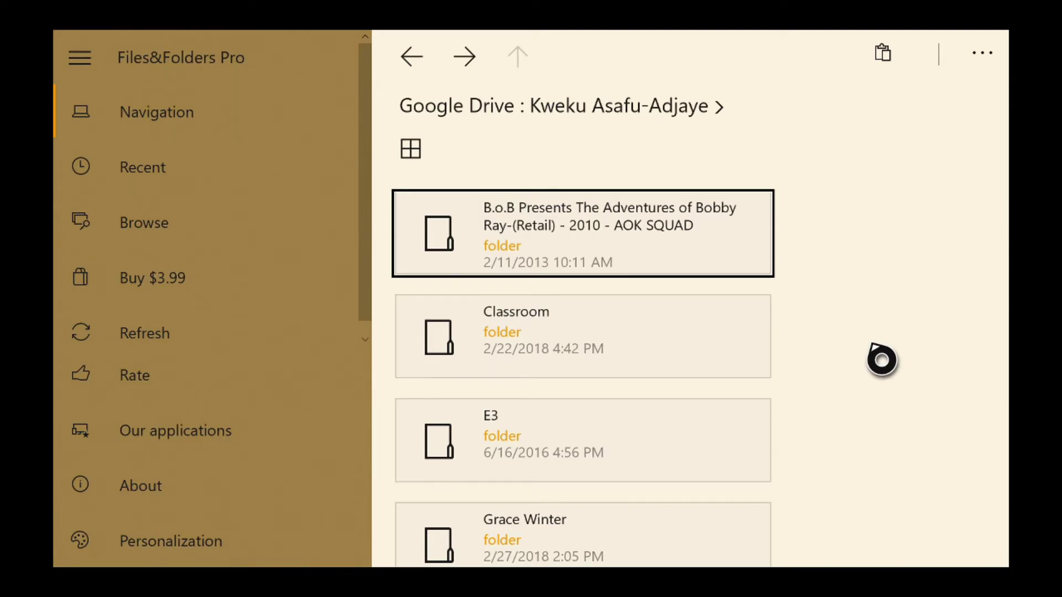
# Show the Recent panel with eight folders such as Local Storage, D:\ and Videos.
pyautogui.click(244, 156)
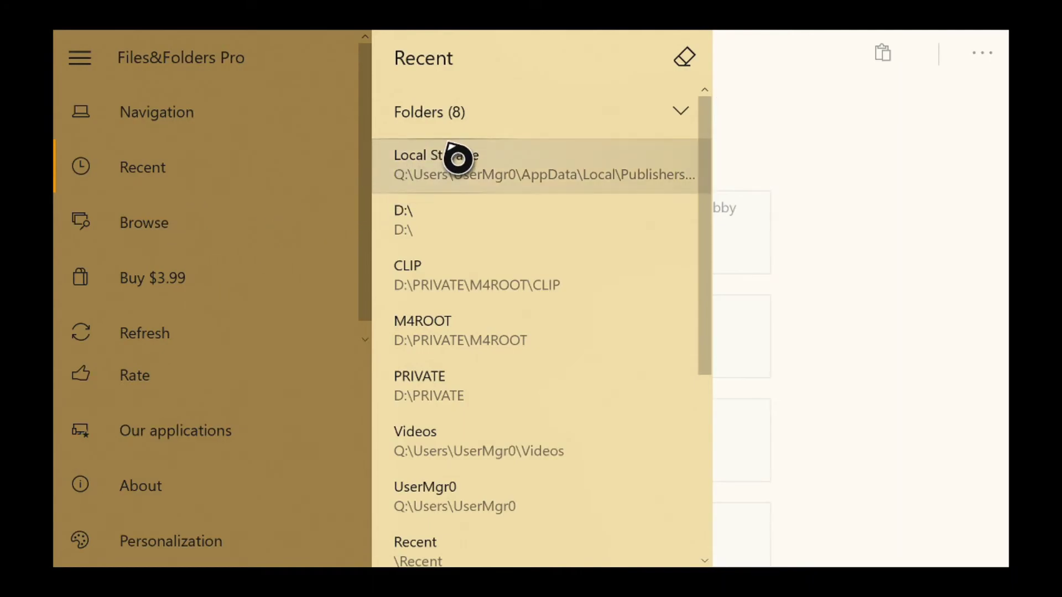
# Open Local Storage from Recent and refresh it to reveal the 14 MB 2020-05-12_13-25-11.mp4.
pyautogui.click(411, 159)
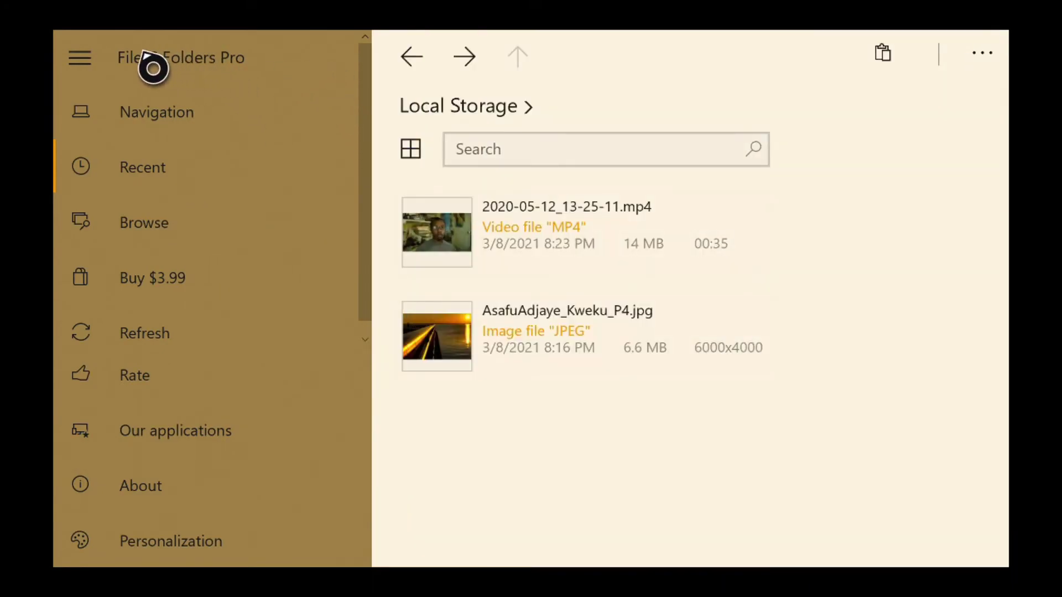
pyautogui.scroll(-1, 162, 135)
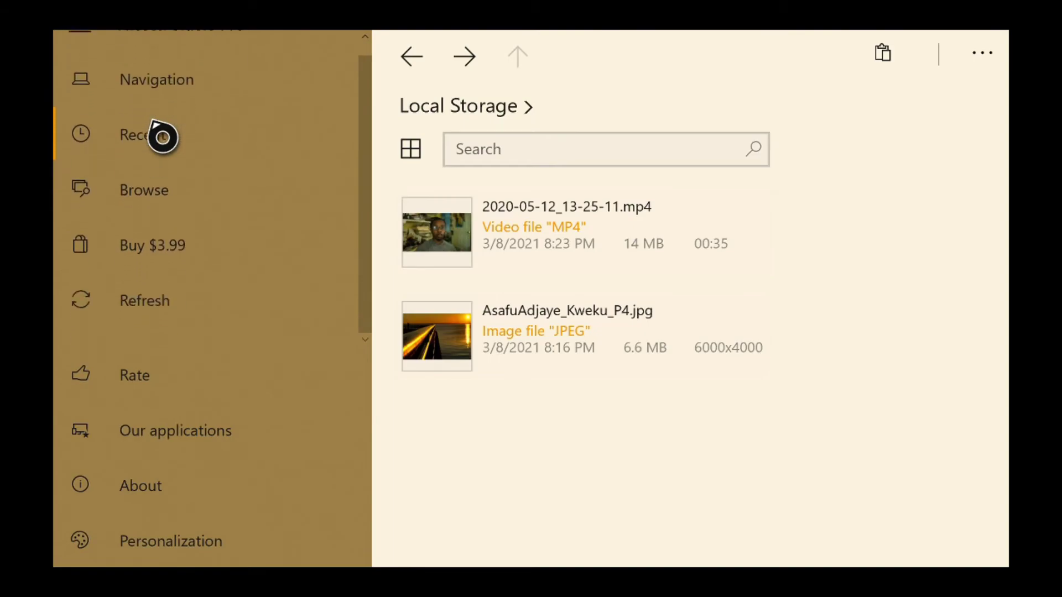
pyautogui.scroll(1, 114, 97)
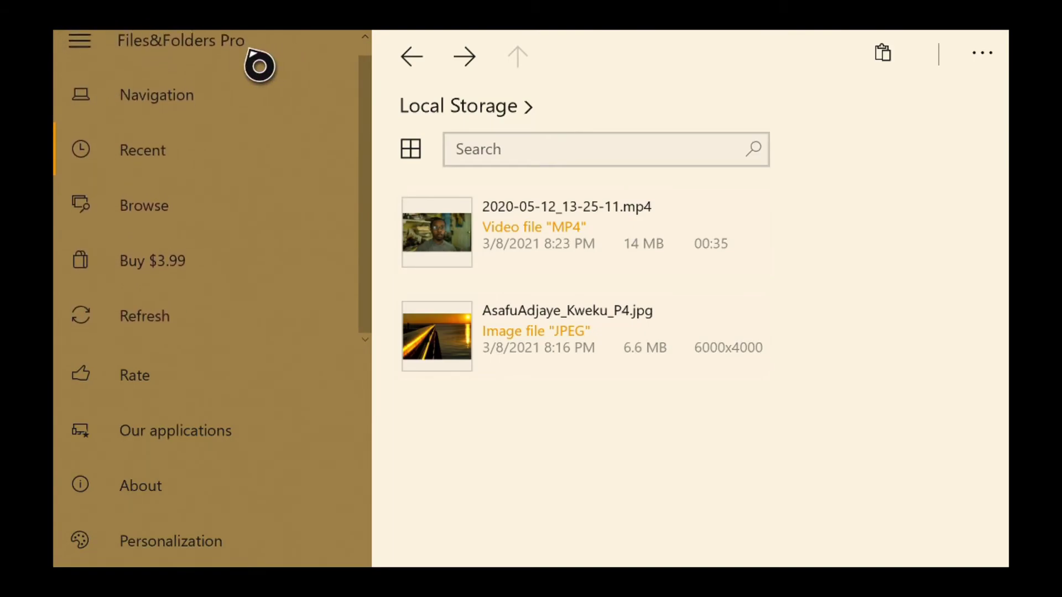
pyautogui.scroll(1, 252, 54)
pyautogui.scroll(-1, 257, 64)
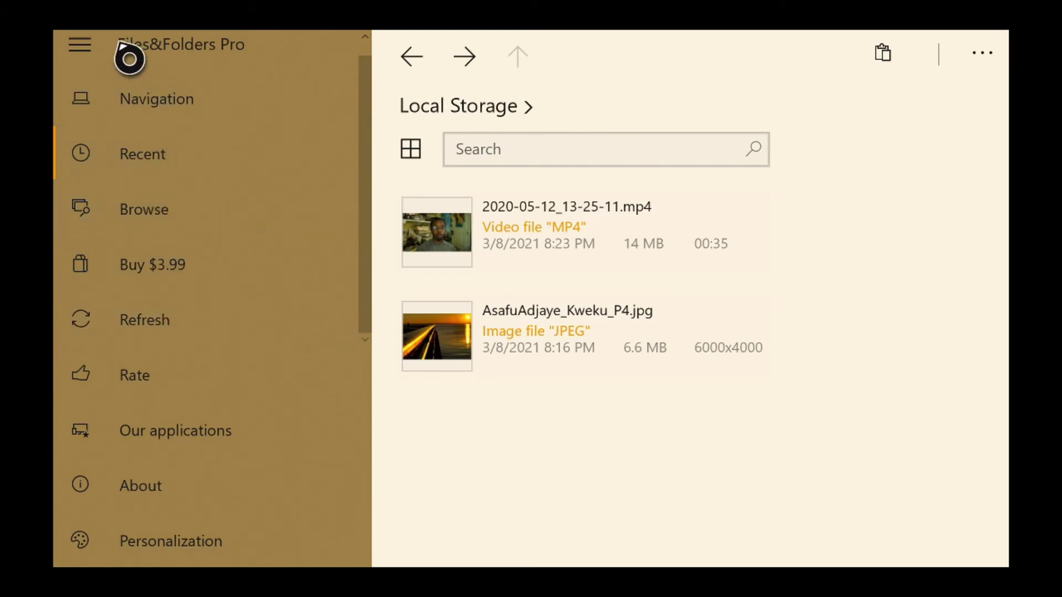
pyautogui.click(131, 341)
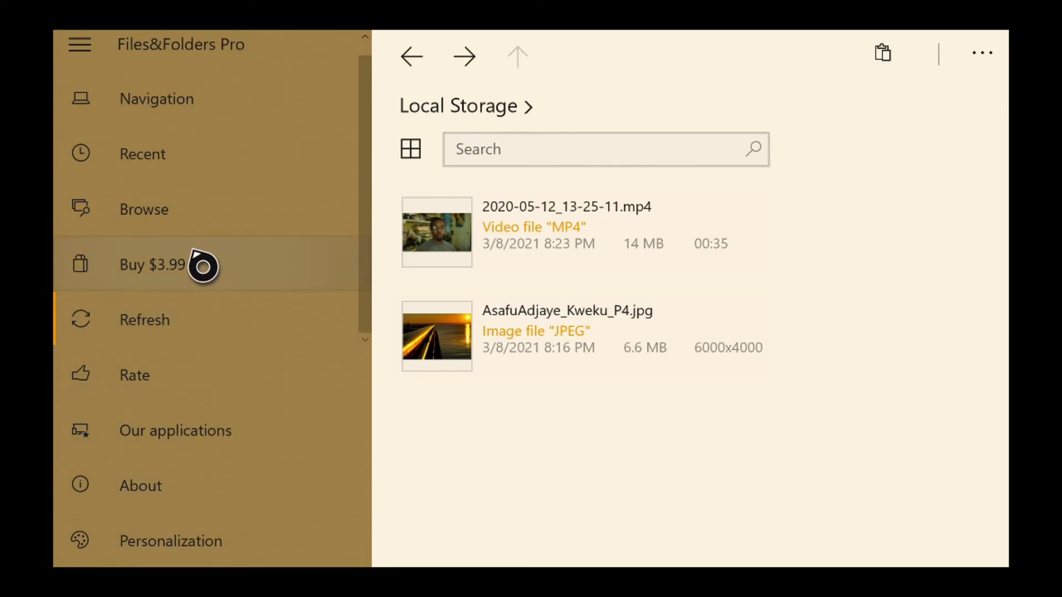
pyautogui.scroll(1, 200, 208)
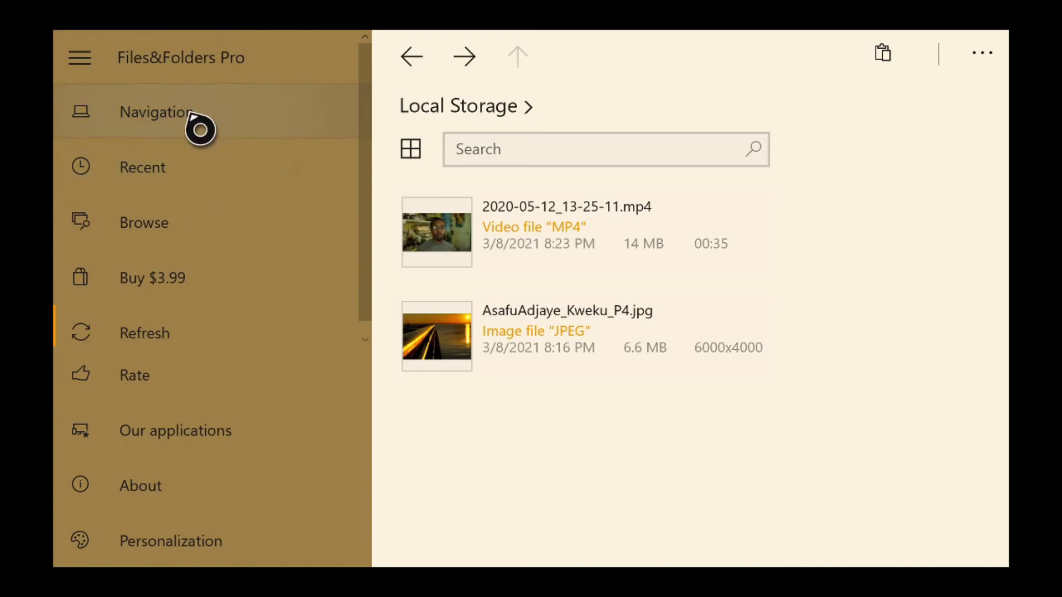
pyautogui.click(200, 129)
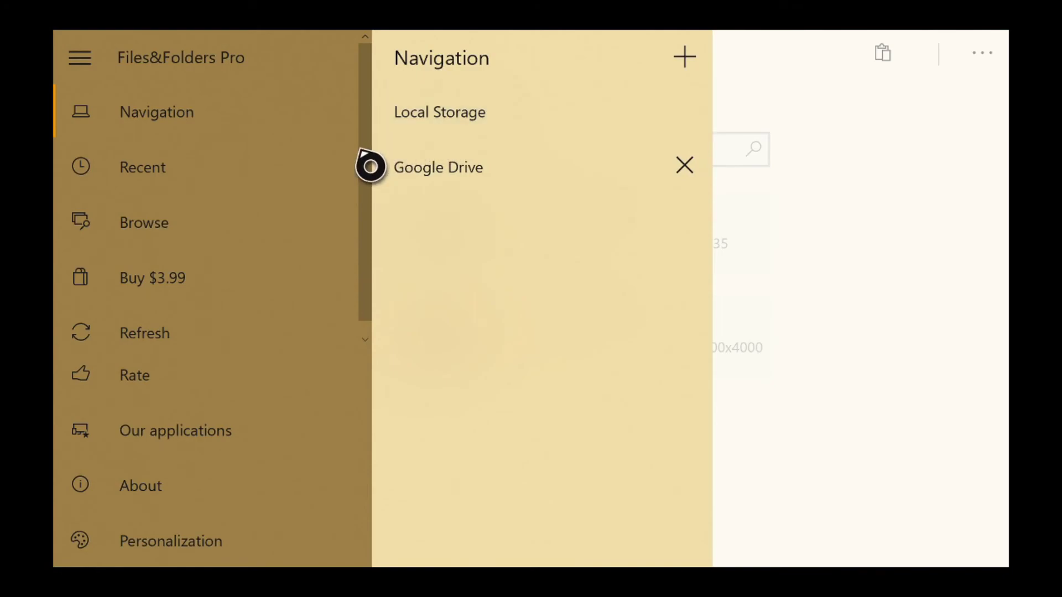
pyautogui.click(290, 238)
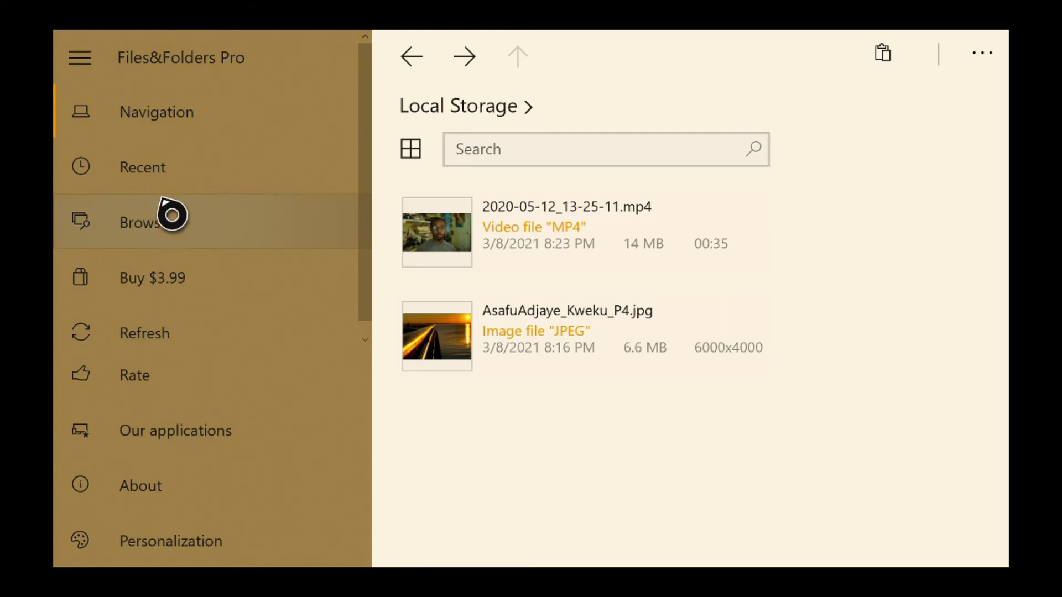
pyautogui.click(80, 72)
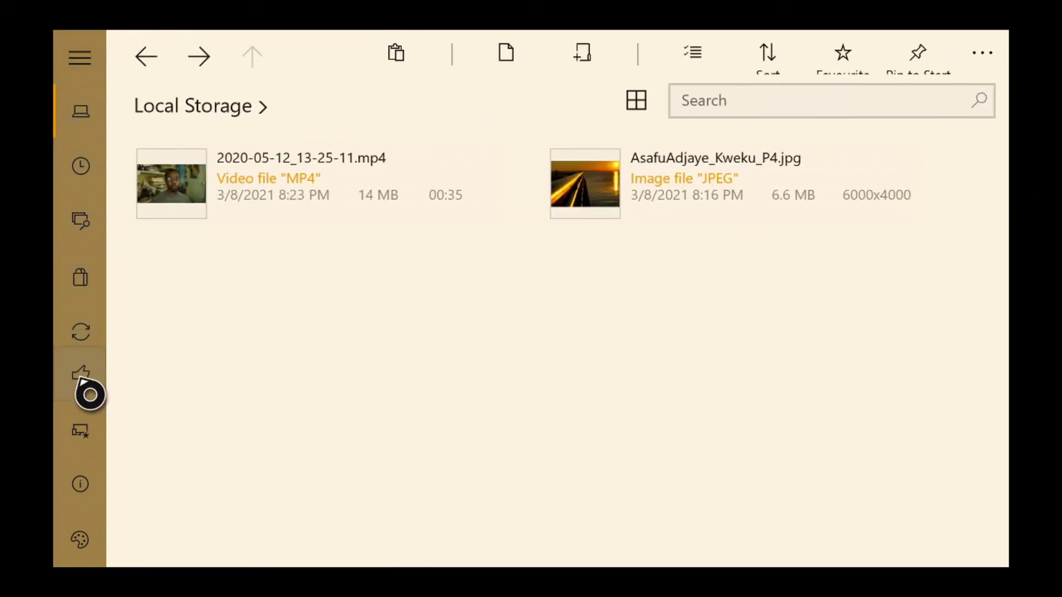
pyautogui.click(80, 56)
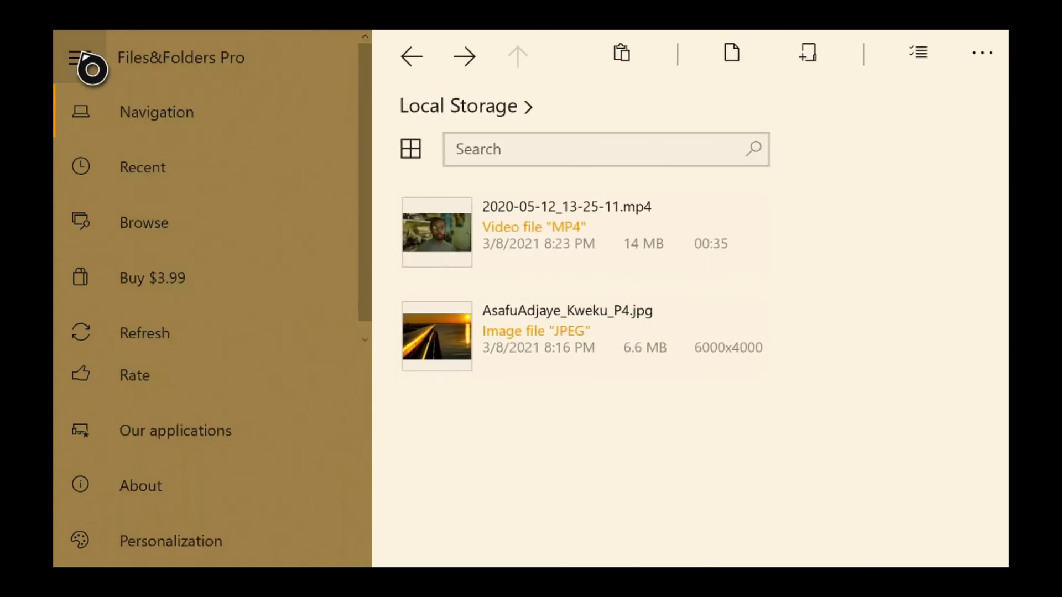